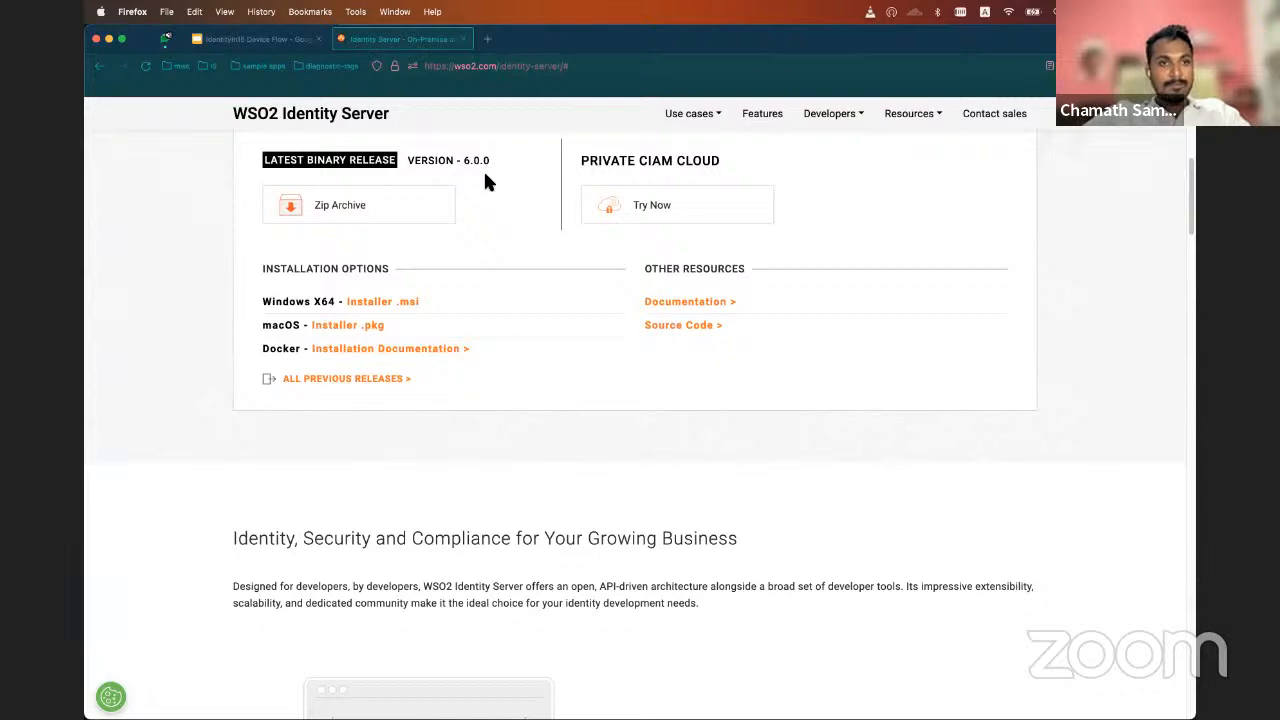
Switch to iTerm2, open the Mgt Console URL from the server log, and sign in as admin with the saved password
{"action": "key", "text": "super+Tab"}
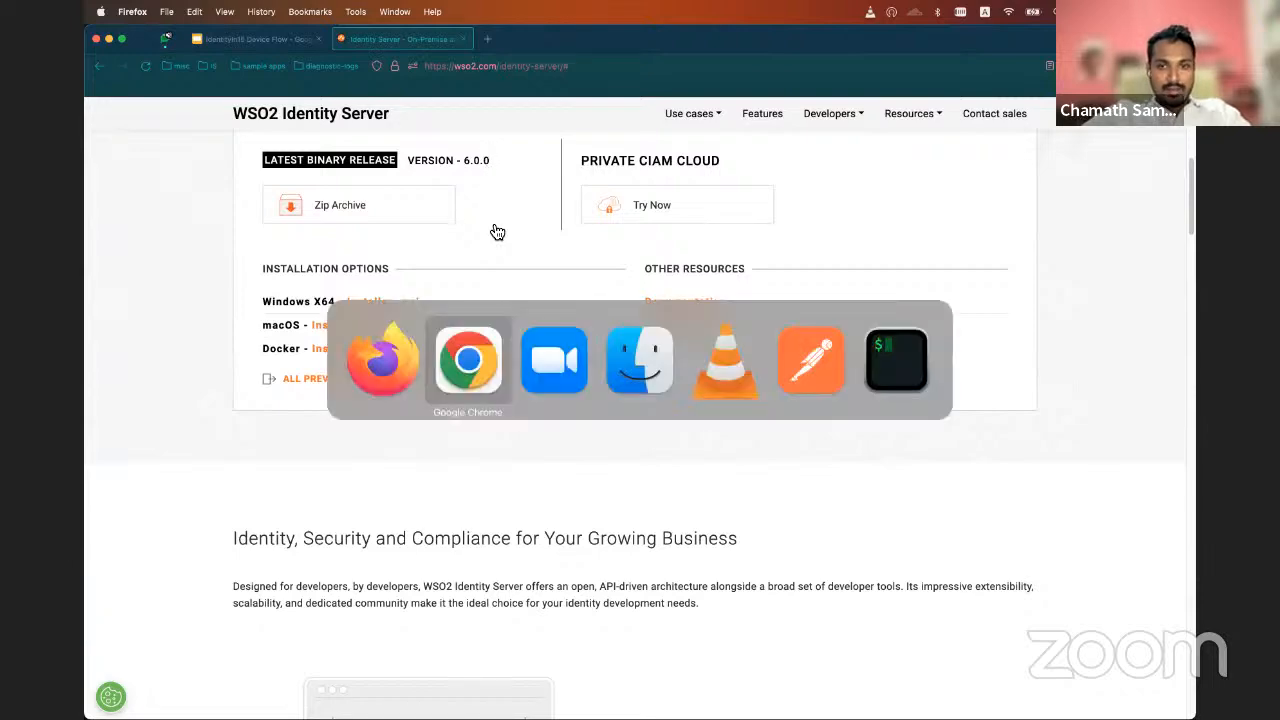
{"action": "key", "text": "super+Tab"}
{"action": "key", "text": "super+Tab"}
{"action": "key", "text": "super+Tab"}
{"action": "key", "text": "super+Tab"}
{"action": "key", "text": "super+Tab"}
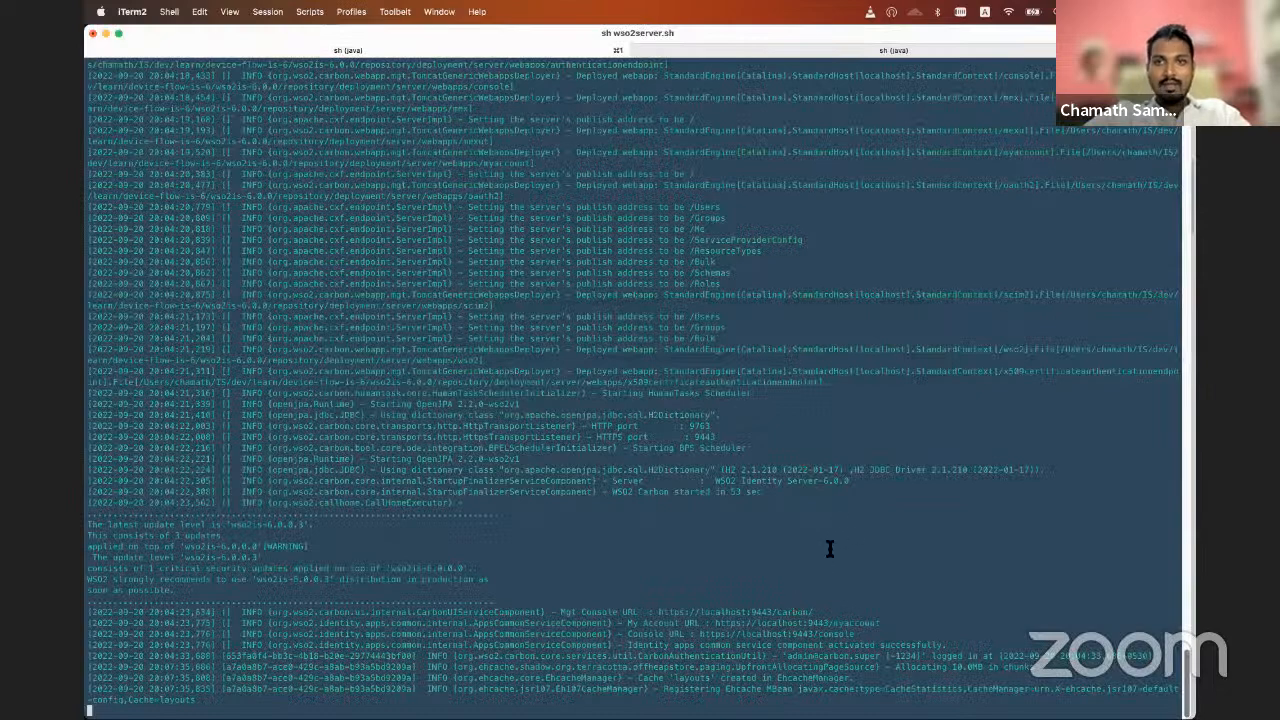
{"action": "left_click", "coordinate": [760, 612], "text": "super"}
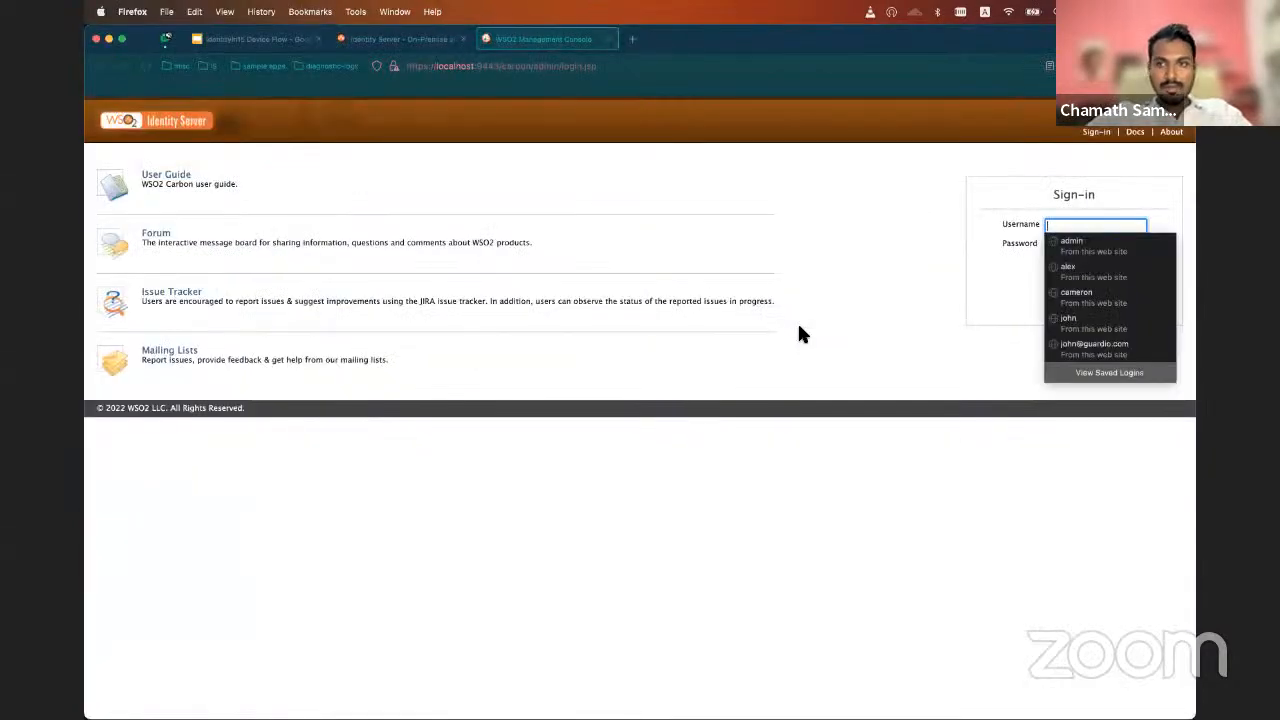
{"action": "left_click", "coordinate": [1084, 246]}
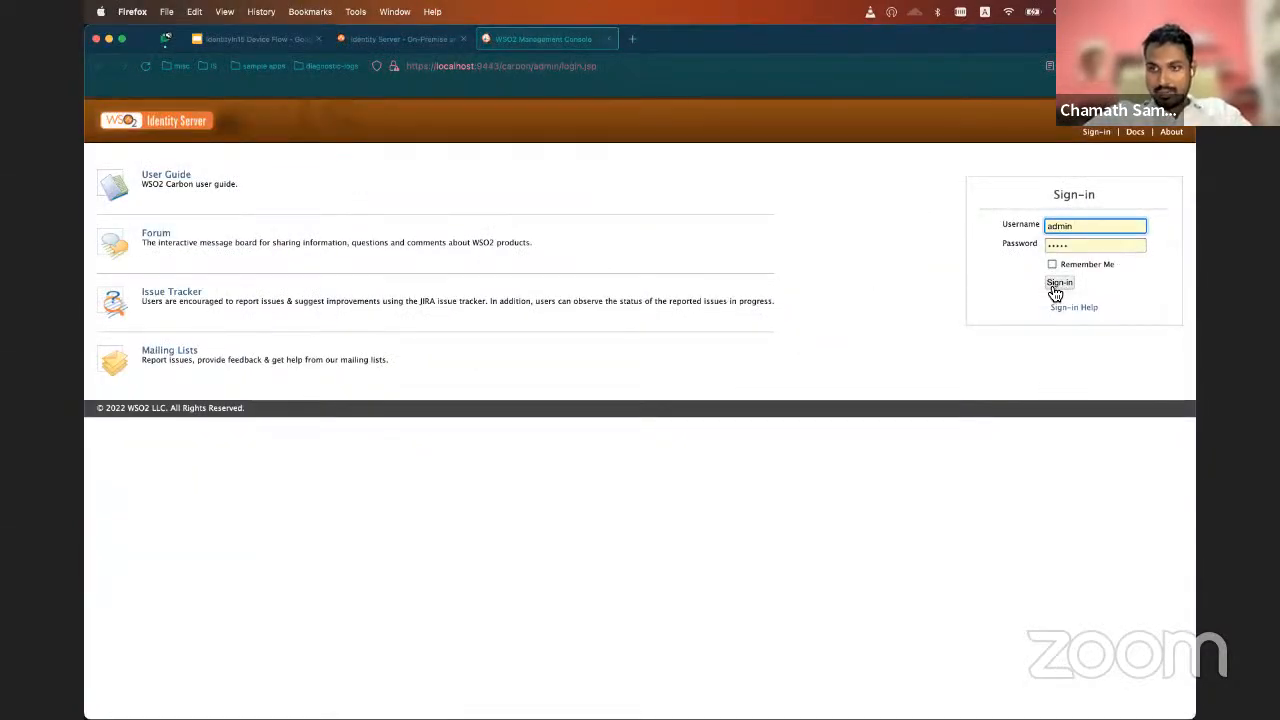
{"action": "left_click", "coordinate": [1056, 285]}
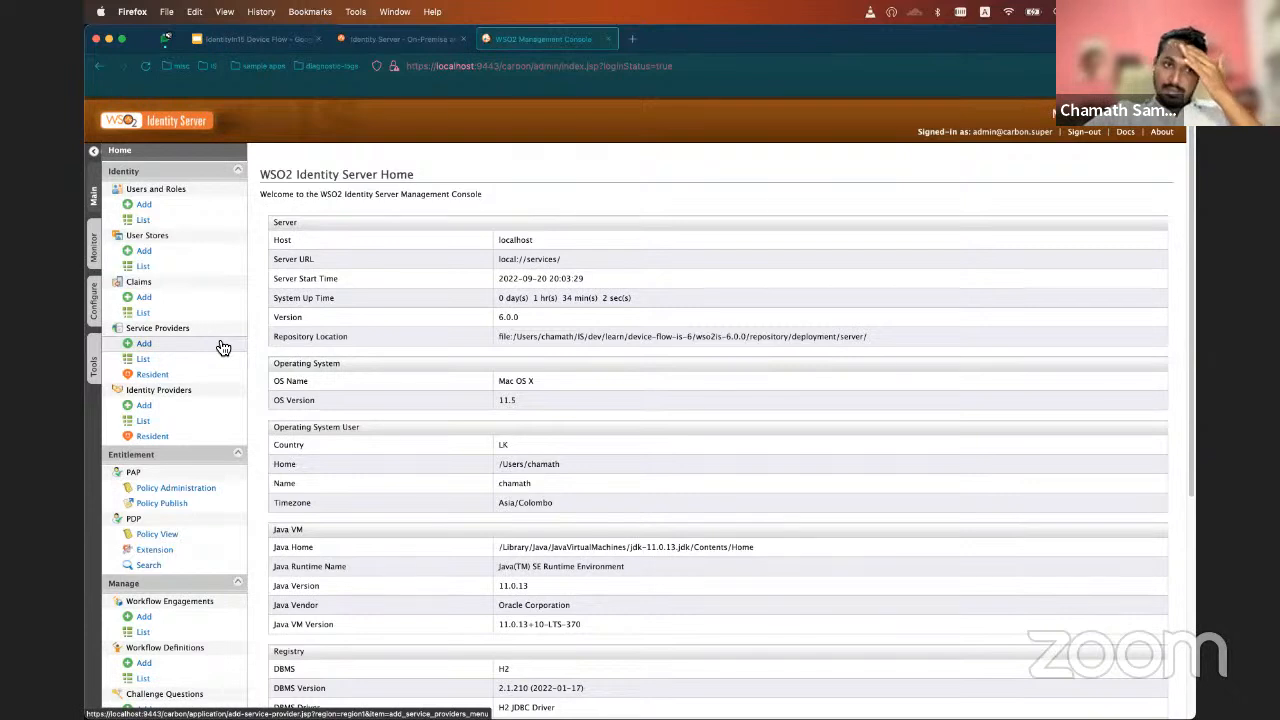
Register a new service provider named demo-app-device-flow using manual configuration
{"action": "left_click", "coordinate": [142, 346]}
{"action": "left_click", "coordinate": [524, 296]}
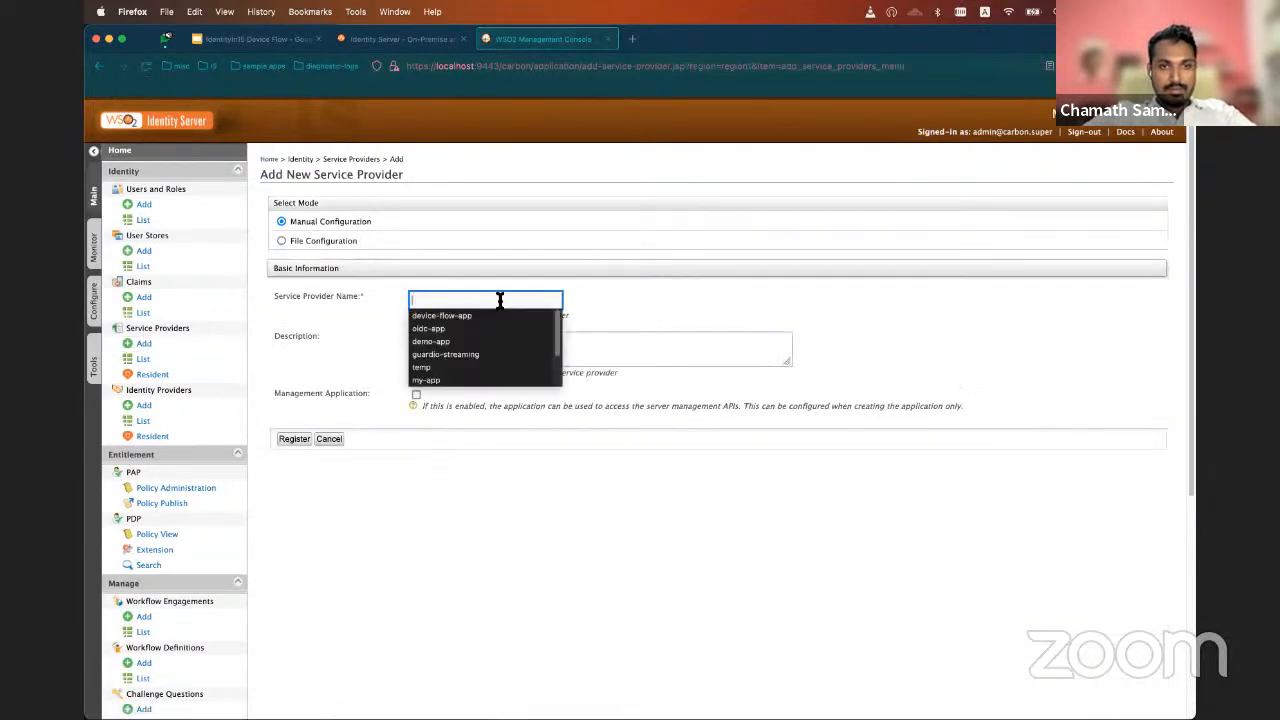
{"action": "left_click", "coordinate": [464, 341]}
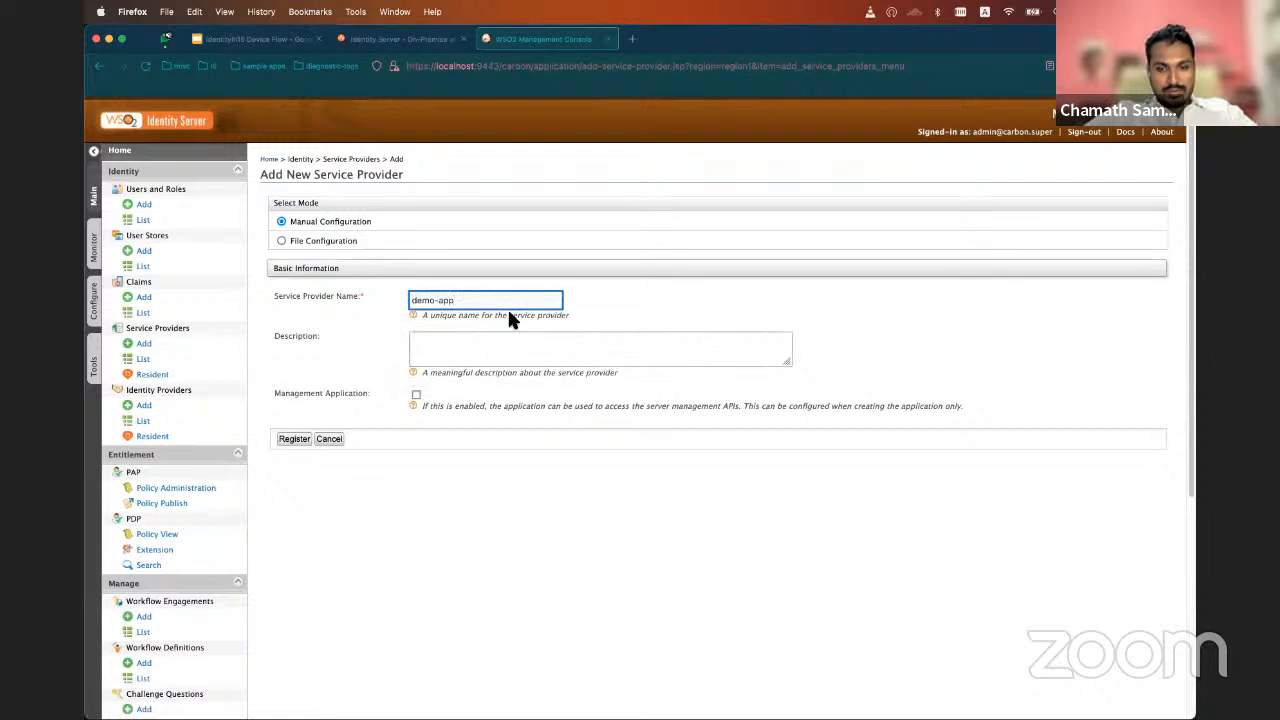
{"action": "type", "text": "-"}
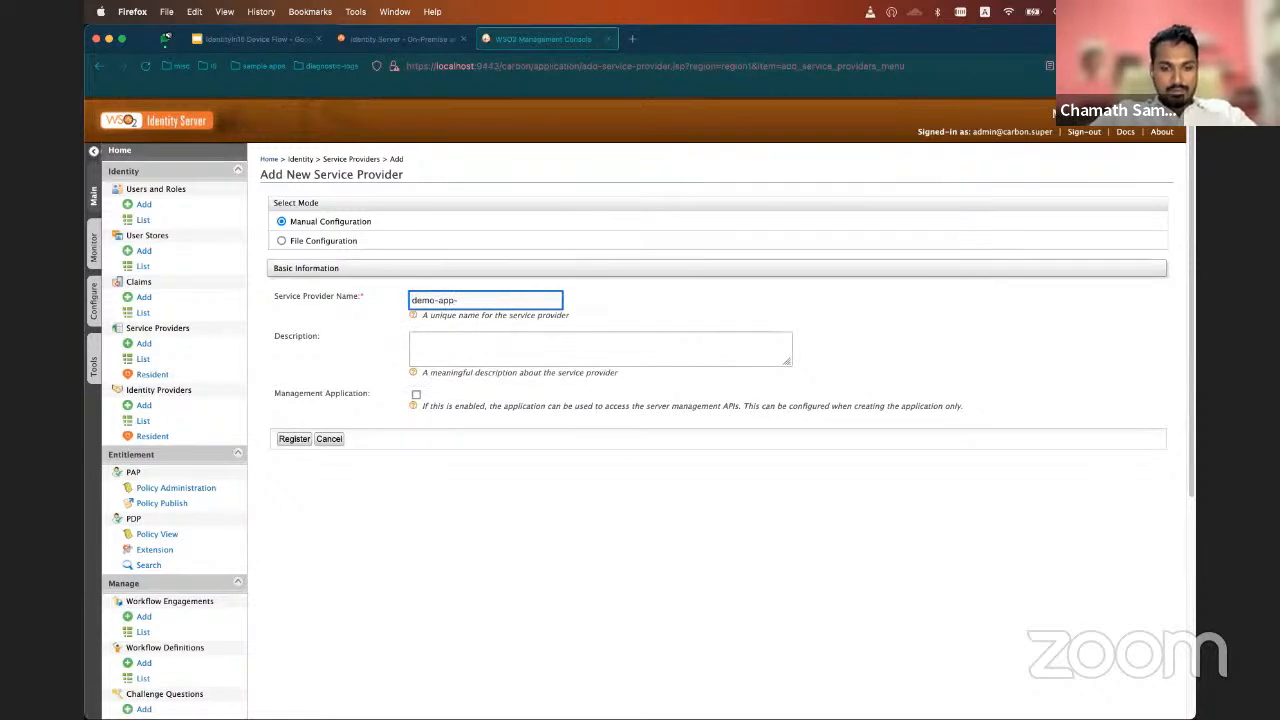
{"action": "type", "text": "device-"}
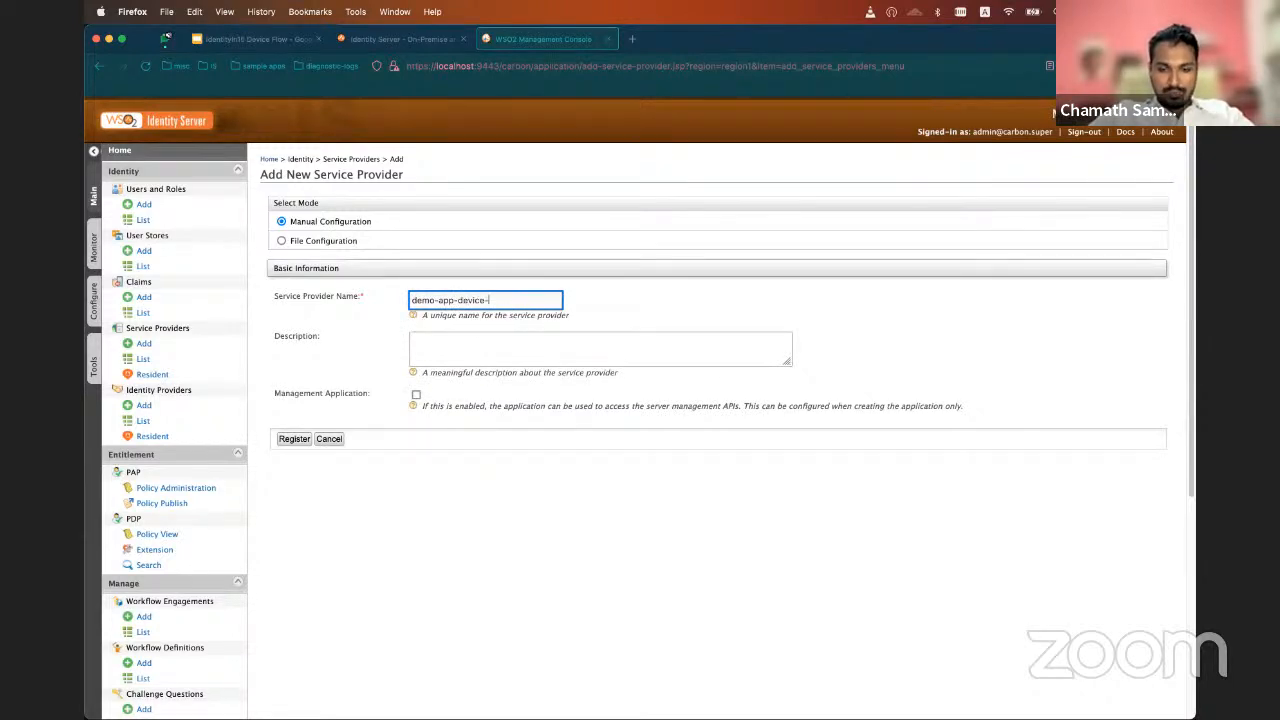
{"action": "type", "text": "flow"}
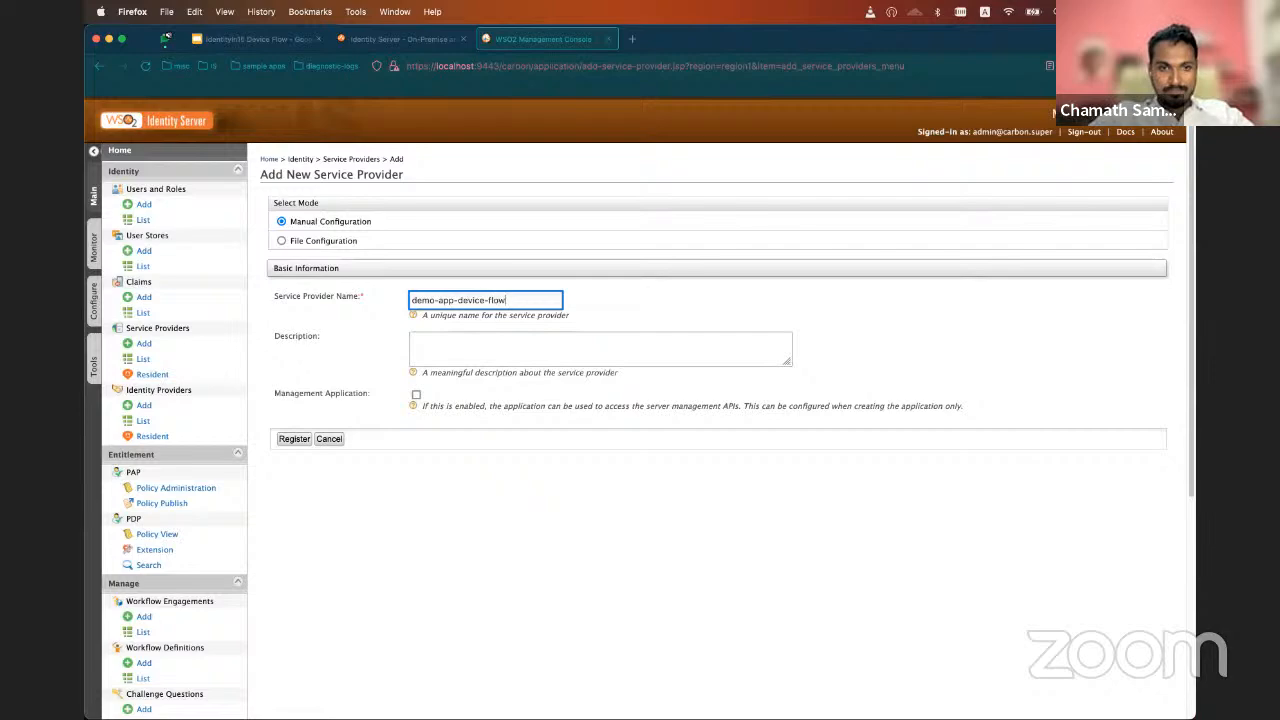
{"action": "left_click", "coordinate": [295, 441]}
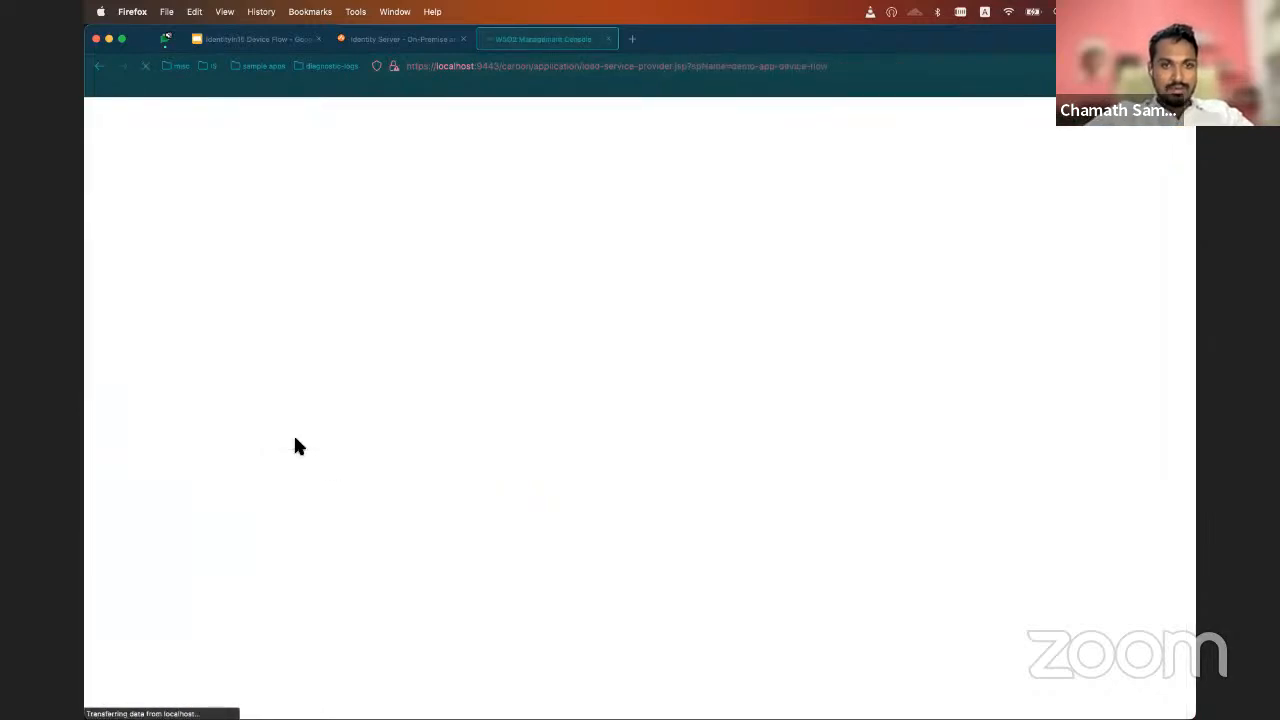
Open the OAuth/OpenID Connect setup under the service provider's Inbound Authentication Configuration
{"action": "scroll", "coordinate": [365, 545], "scroll_direction": "down", "scroll_amount": 2}
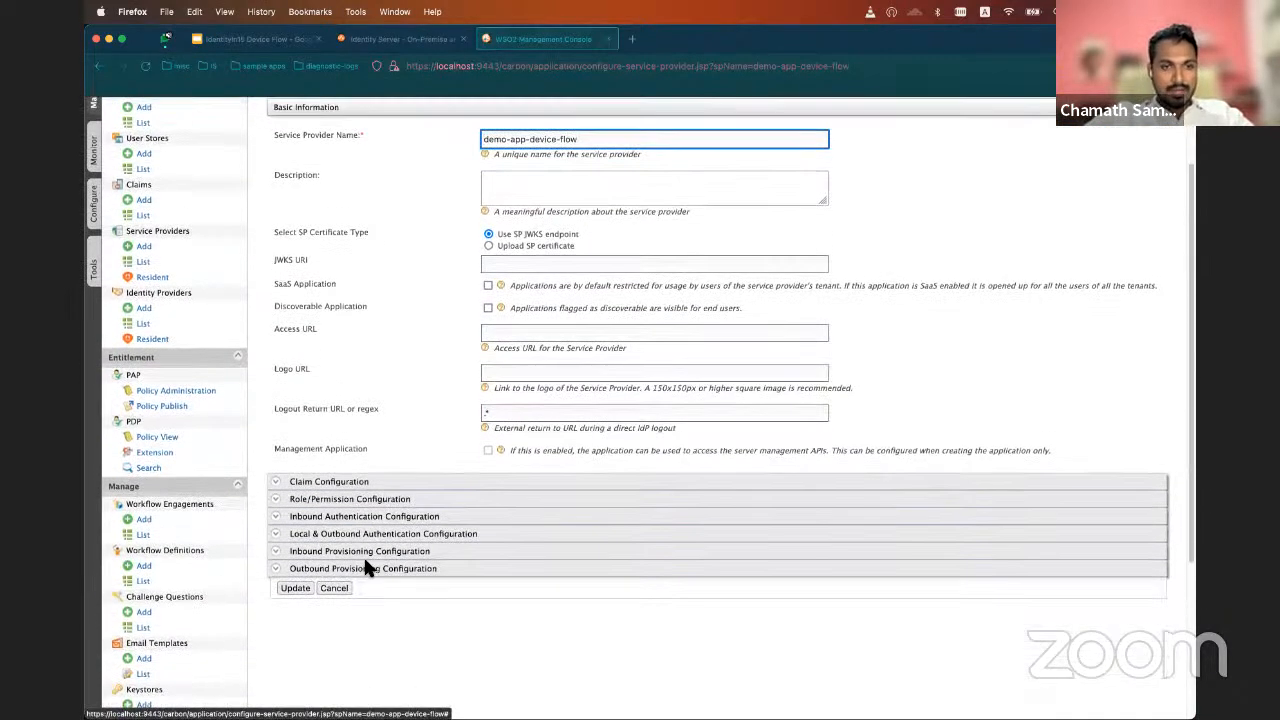
{"action": "scroll", "coordinate": [365, 560], "scroll_direction": "up", "scroll_amount": 2}
{"action": "scroll", "coordinate": [368, 550], "scroll_direction": "down", "scroll_amount": 3}
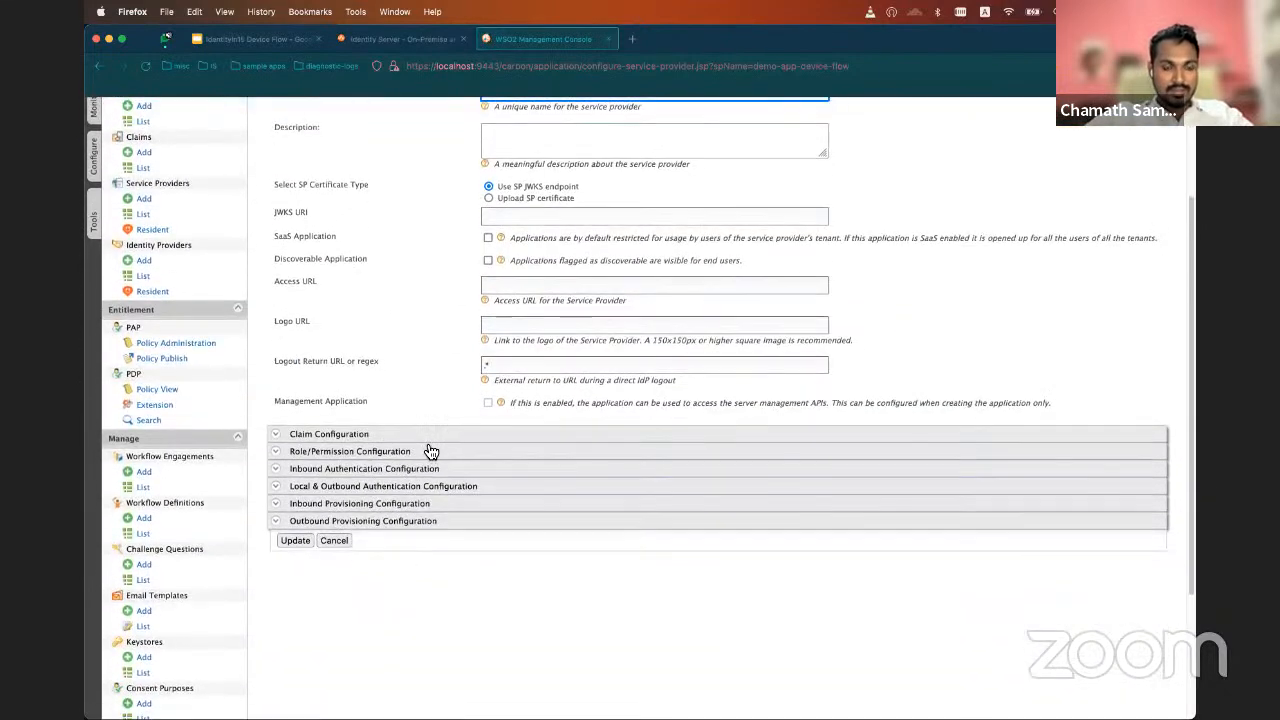
{"action": "left_click", "coordinate": [352, 472]}
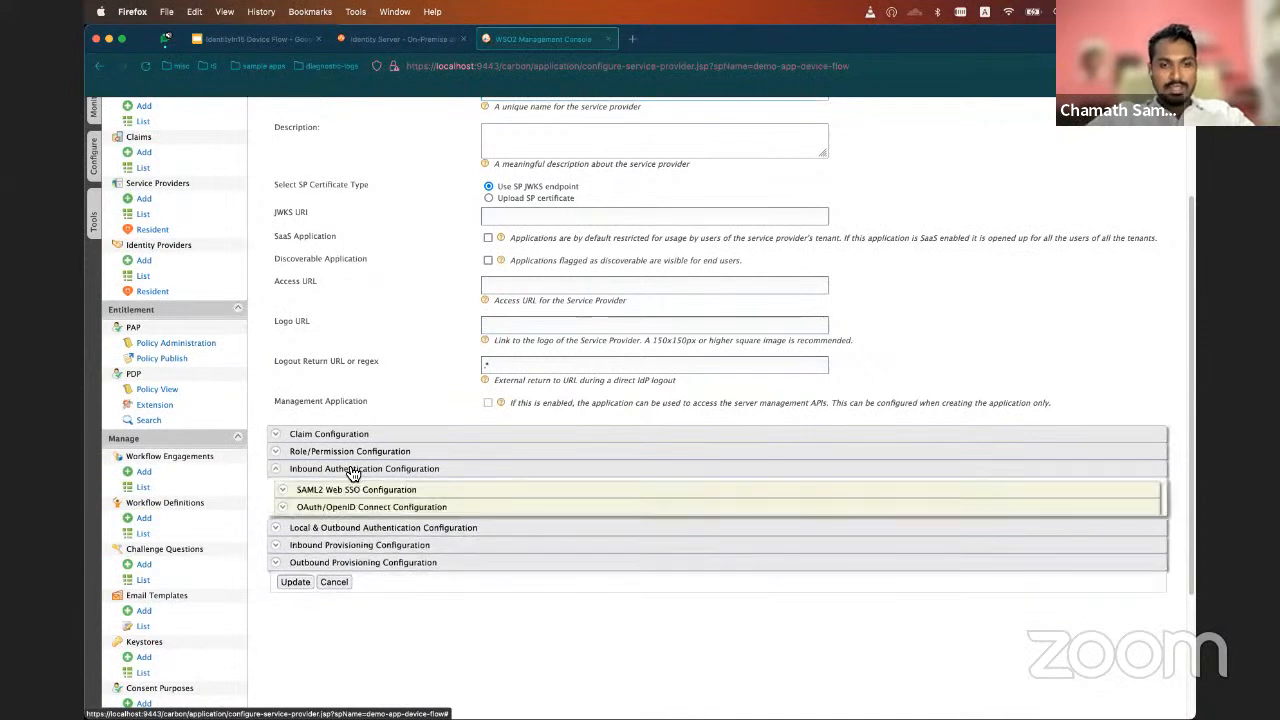
{"action": "left_click", "coordinate": [375, 514]}
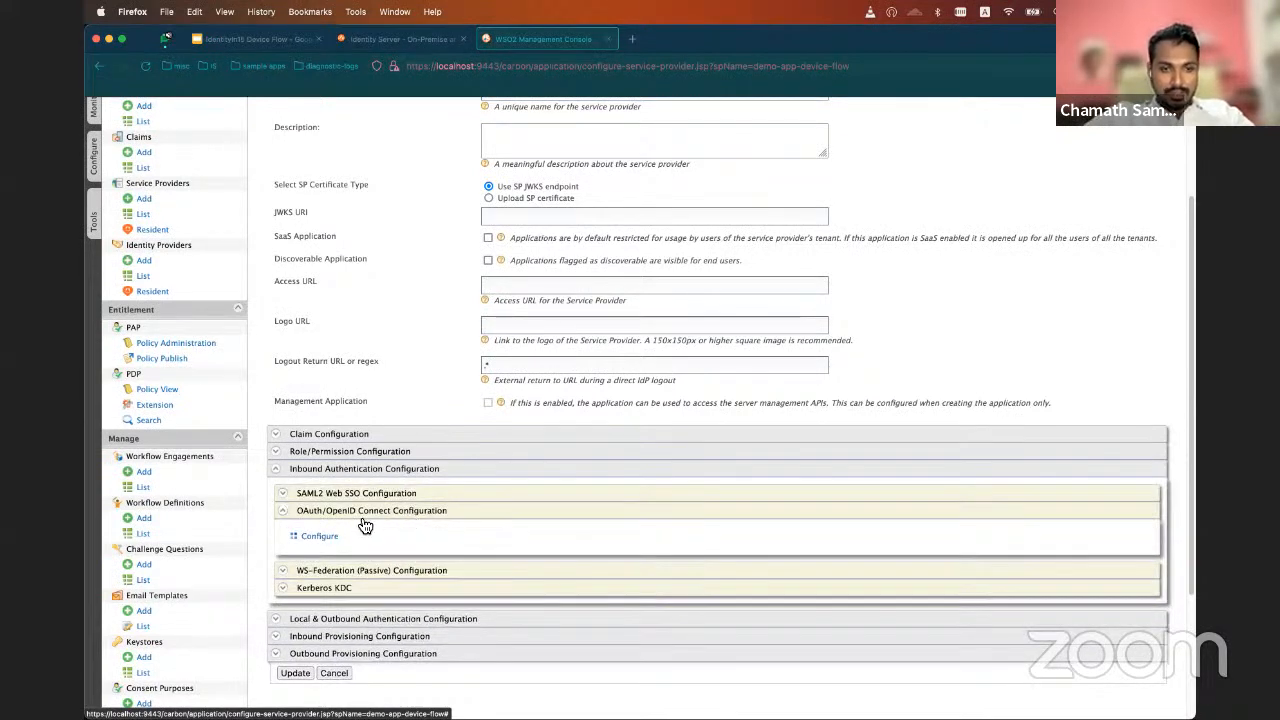
{"action": "left_click", "coordinate": [310, 535]}
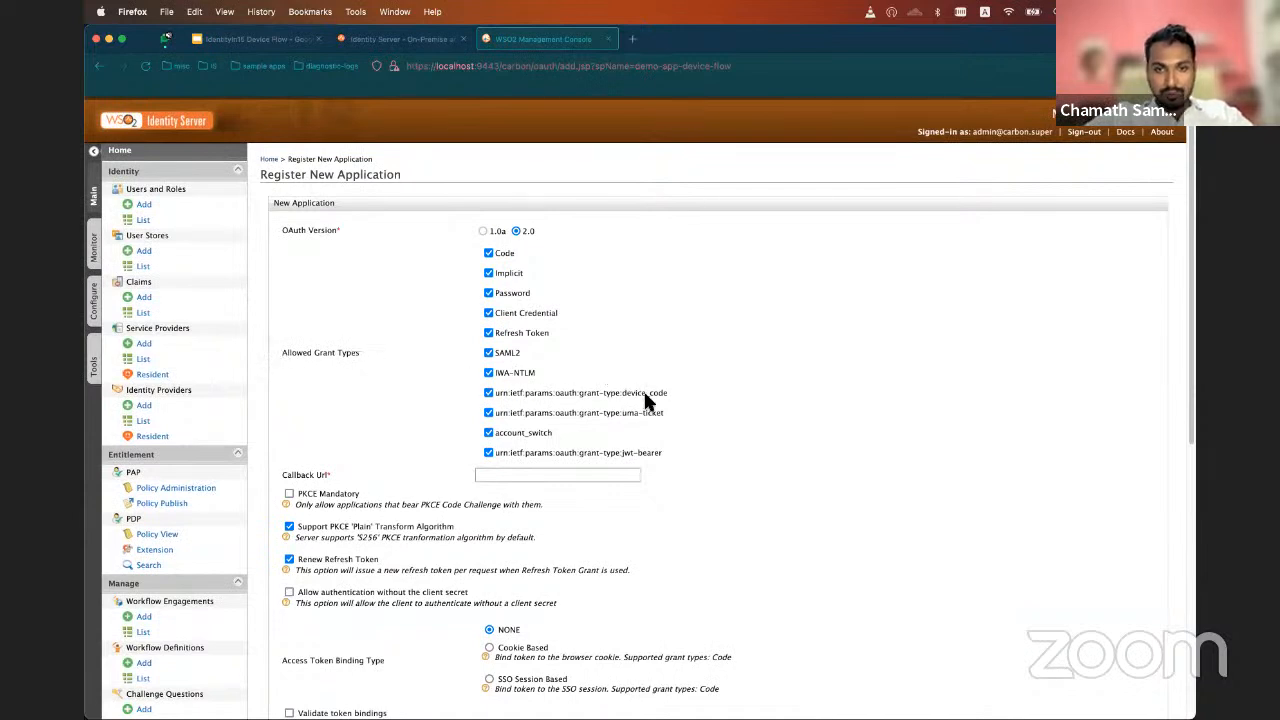
Restrict the allowed grant types to Refresh Token and urn:ietf:params:oauth:grant-type:device_code by deselecting all others
{"action": "left_click", "coordinate": [492, 253]}
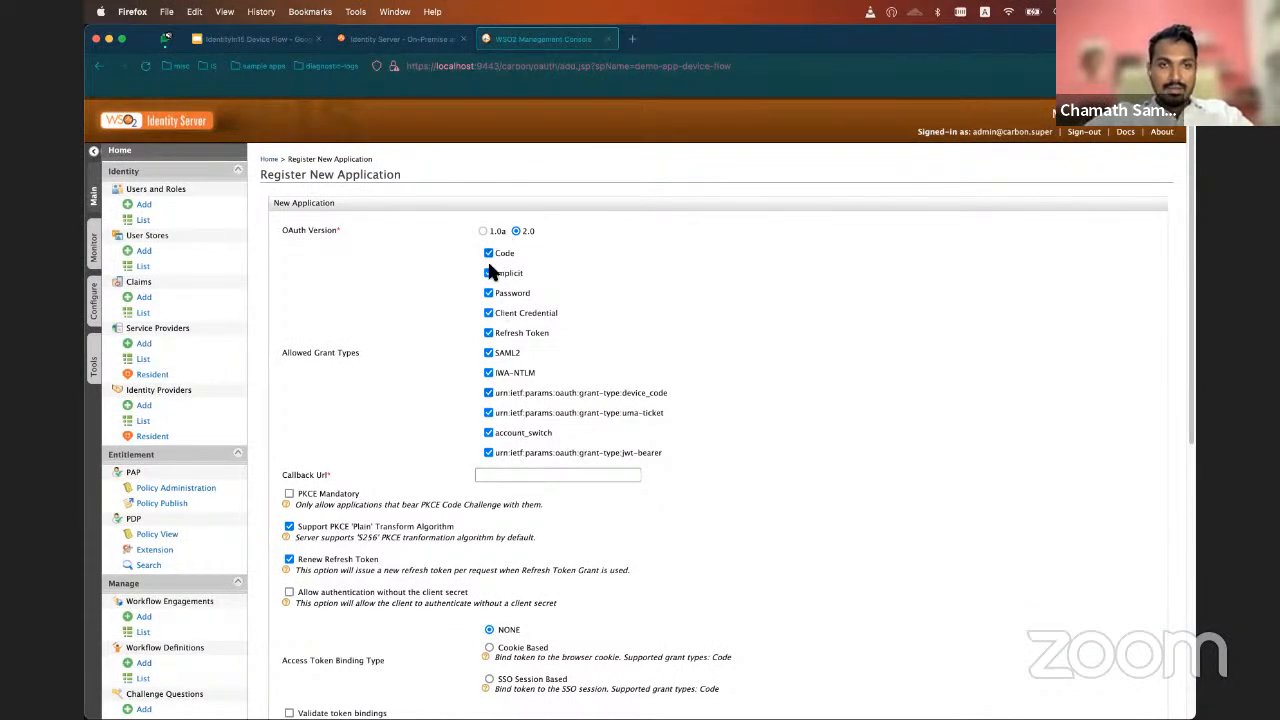
{"action": "left_click", "coordinate": [492, 273]}
{"action": "left_click", "coordinate": [468, 293]}
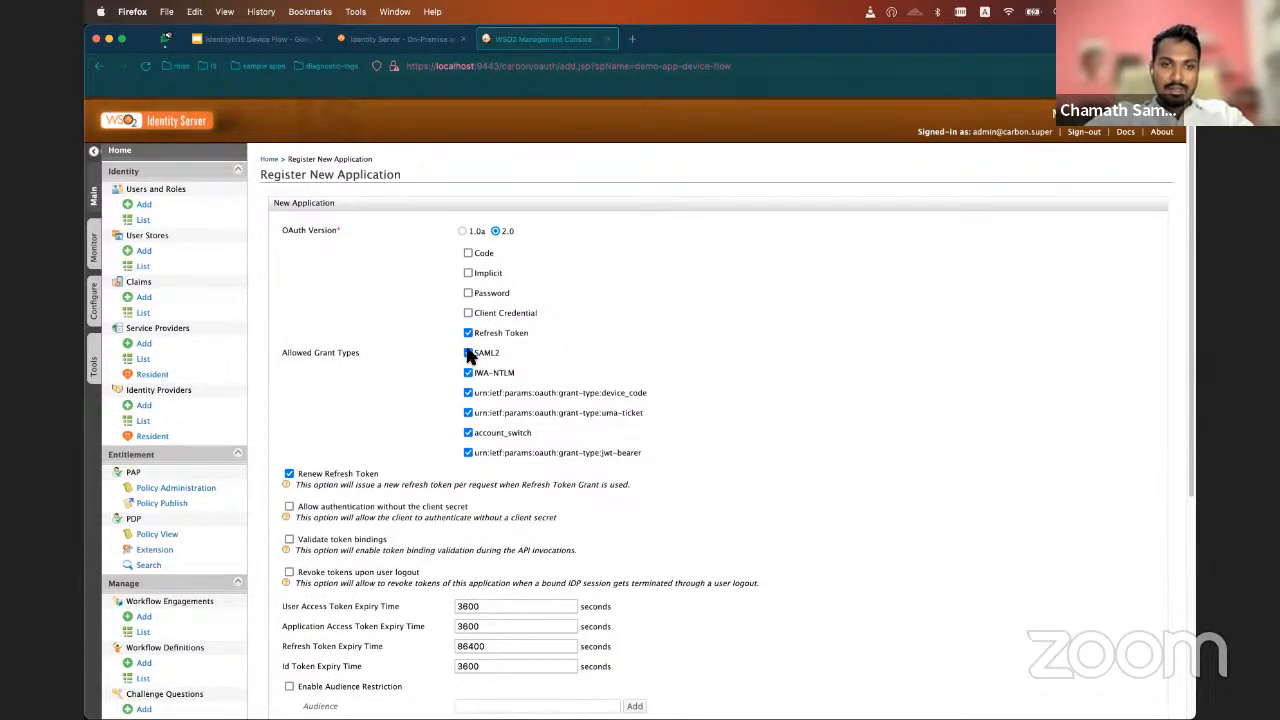
{"action": "left_click", "coordinate": [468, 353]}
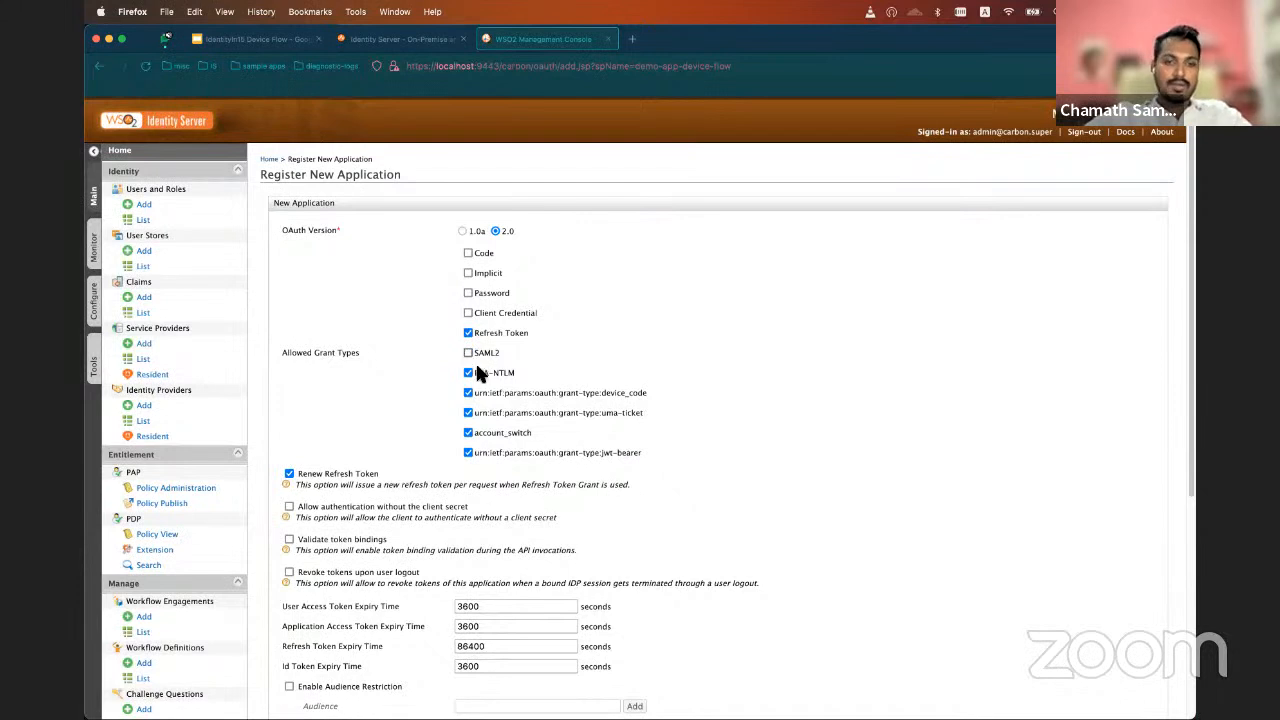
{"action": "left_click", "coordinate": [468, 373]}
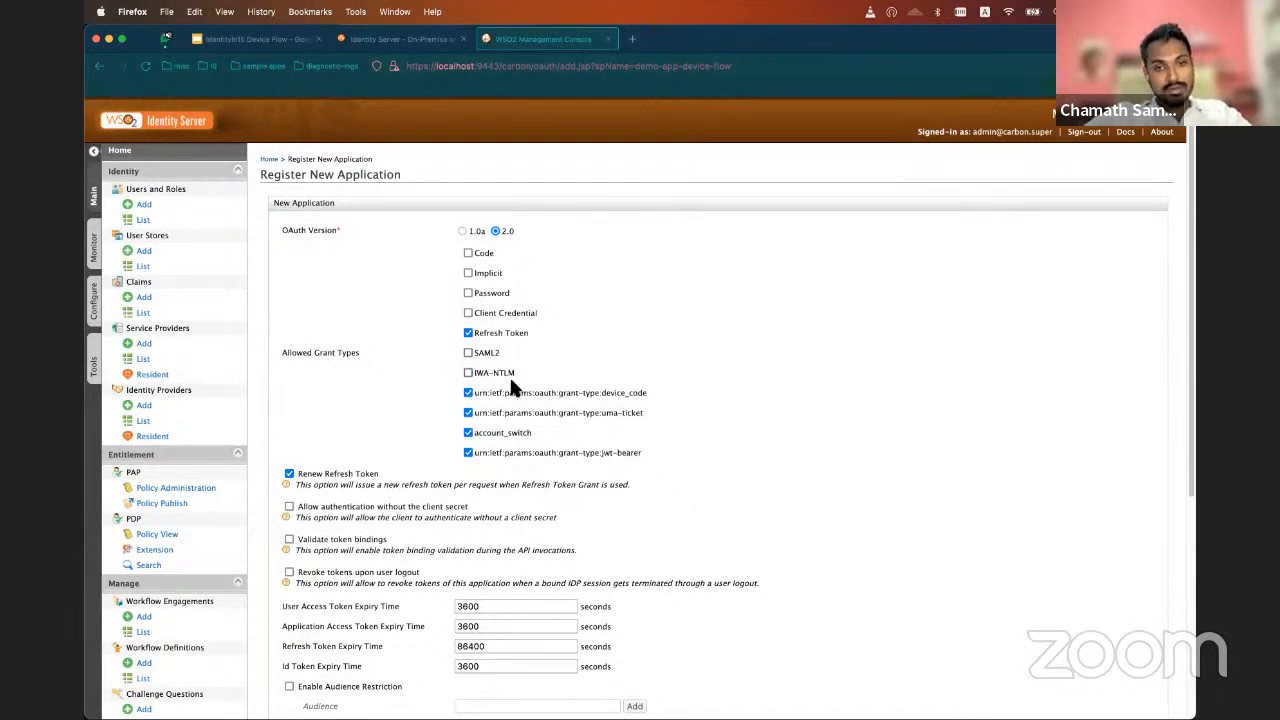
{"action": "left_click", "coordinate": [469, 414]}
{"action": "left_click", "coordinate": [468, 432]}
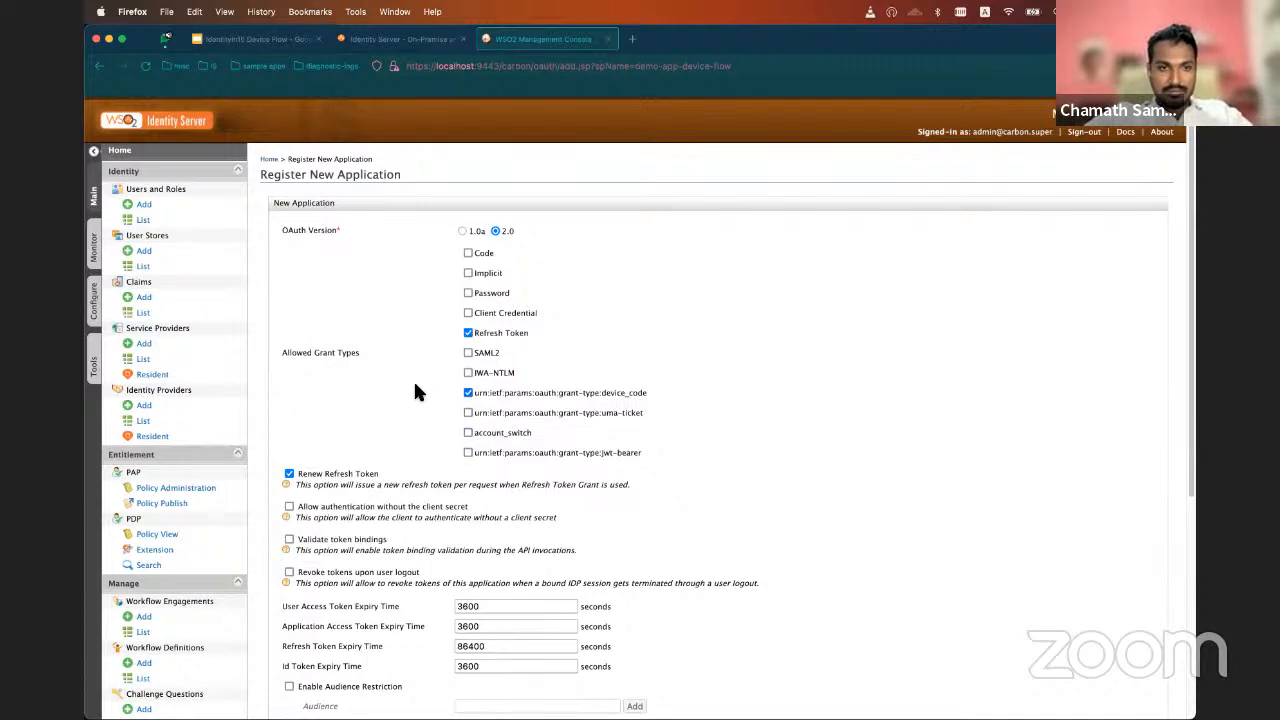
Allow authentication without the client secret and add the OAuth application, keeping the other settings at their defaults
{"action": "scroll", "coordinate": [415, 385], "scroll_direction": "down", "scroll_amount": 2}
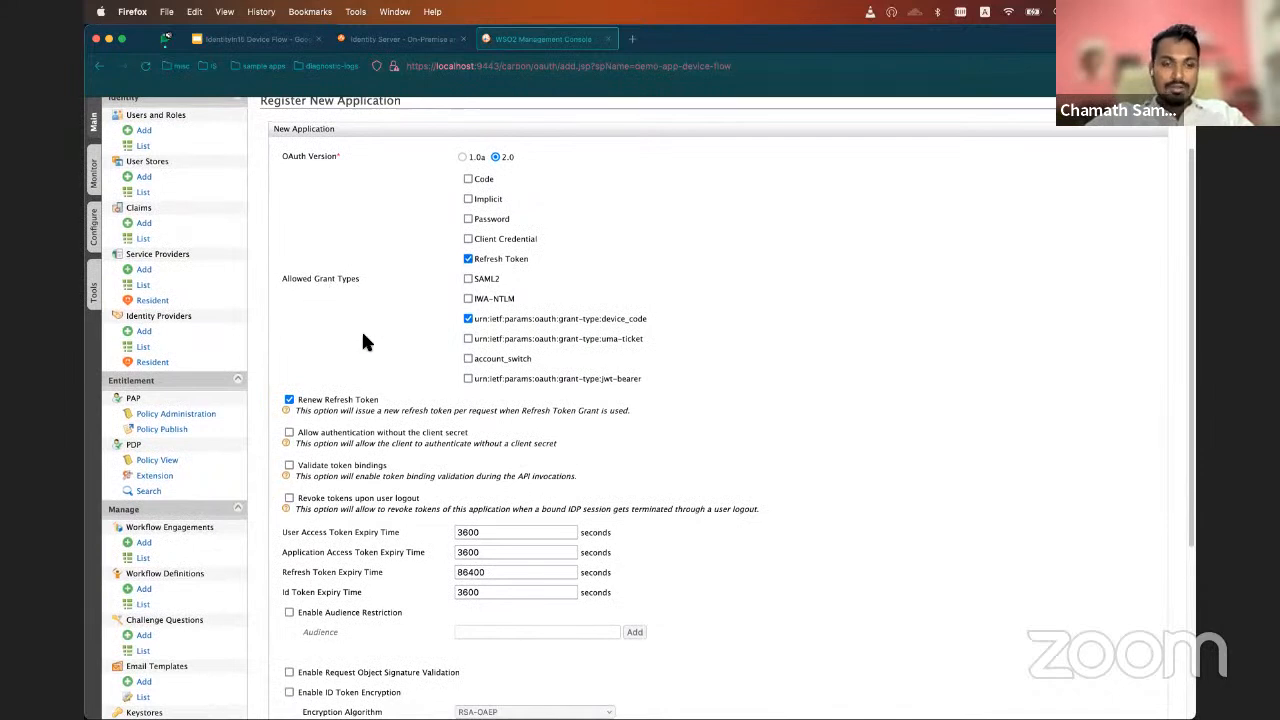
{"action": "left_click", "coordinate": [289, 433]}
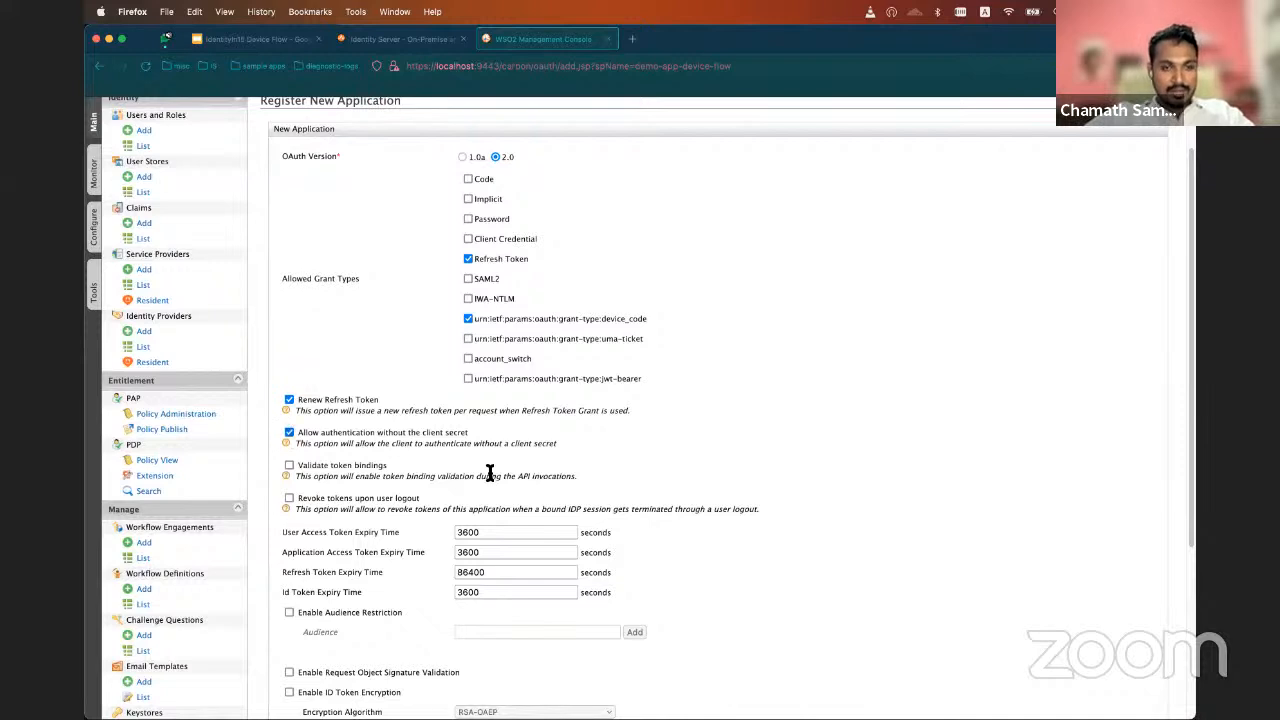
{"action": "scroll", "coordinate": [495, 468], "scroll_direction": "down", "scroll_amount": 1}
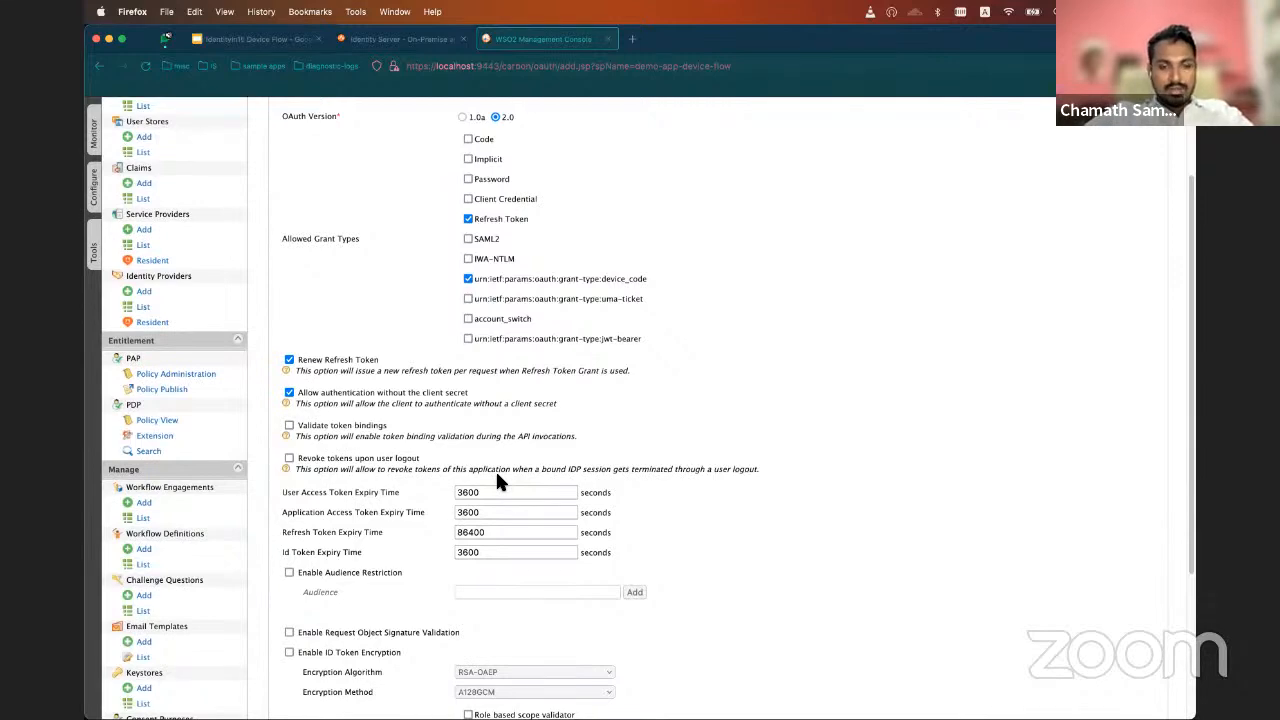
{"action": "scroll", "coordinate": [495, 469], "scroll_direction": "down", "scroll_amount": 1}
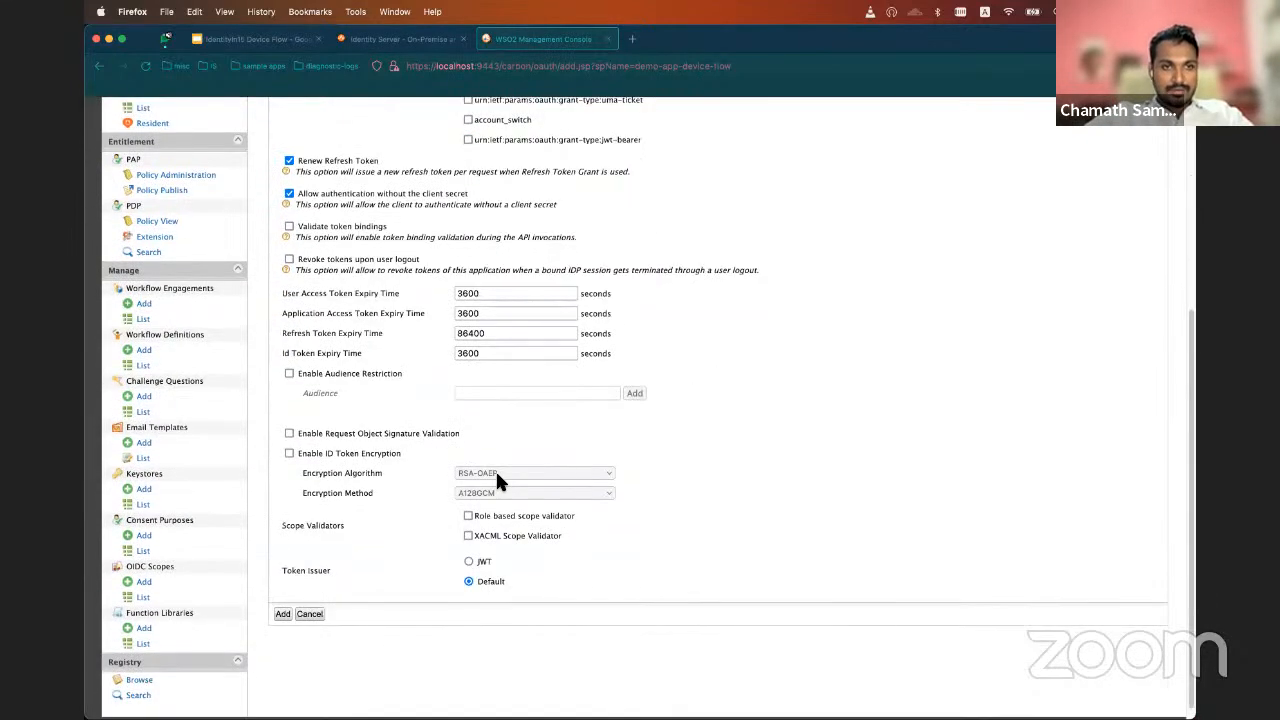
{"action": "scroll", "coordinate": [495, 469], "scroll_direction": "up", "scroll_amount": 4}
{"action": "scroll", "coordinate": [495, 470], "scroll_direction": "down", "scroll_amount": 8}
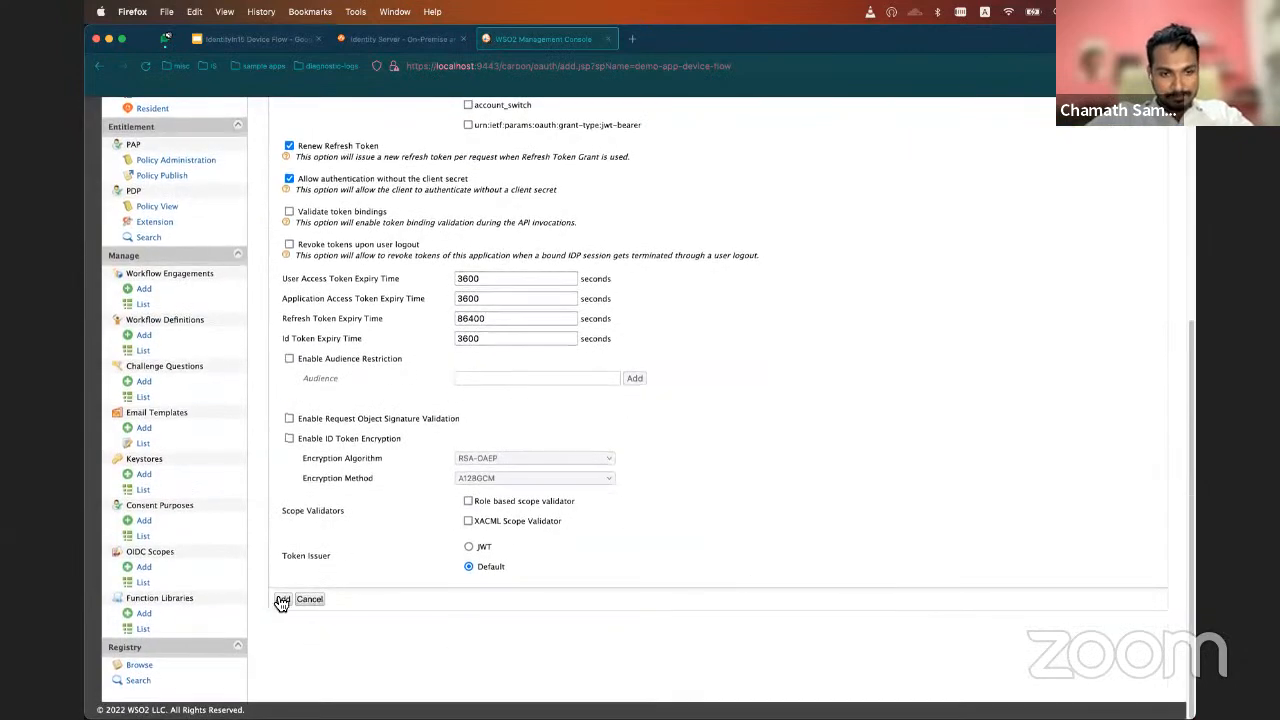
{"action": "left_click", "coordinate": [283, 600]}
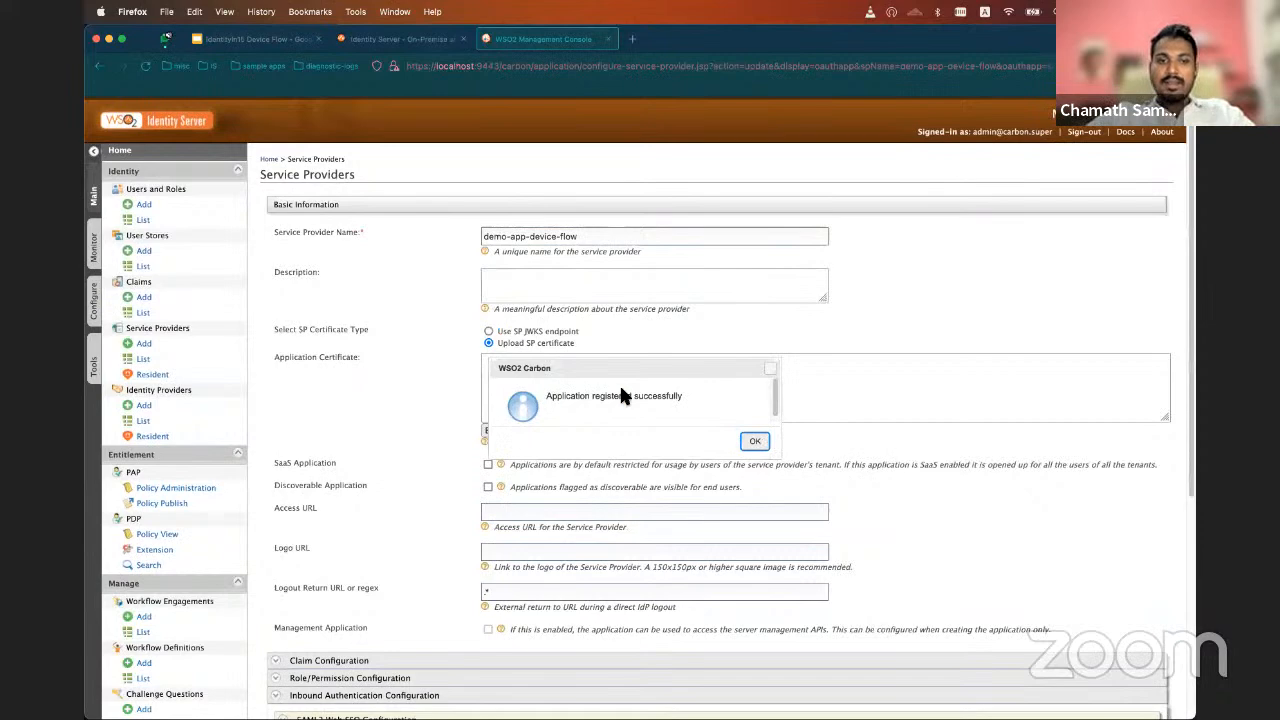
{"action": "left_click", "coordinate": [752, 440]}
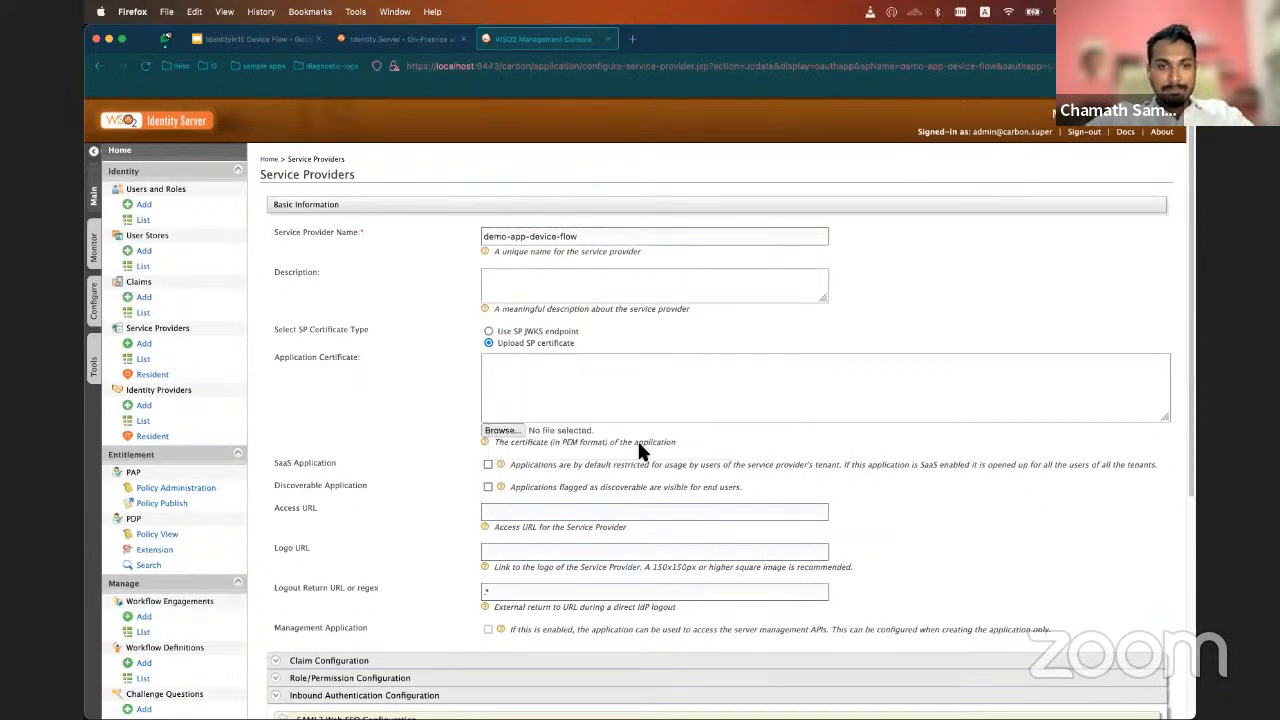
Look over the OAuth client credentials, then switch to Postman and examine the device_authorize request's oauth2/device_authorize endpoint
{"action": "scroll", "coordinate": [366, 486], "scroll_direction": "down", "scroll_amount": 5}
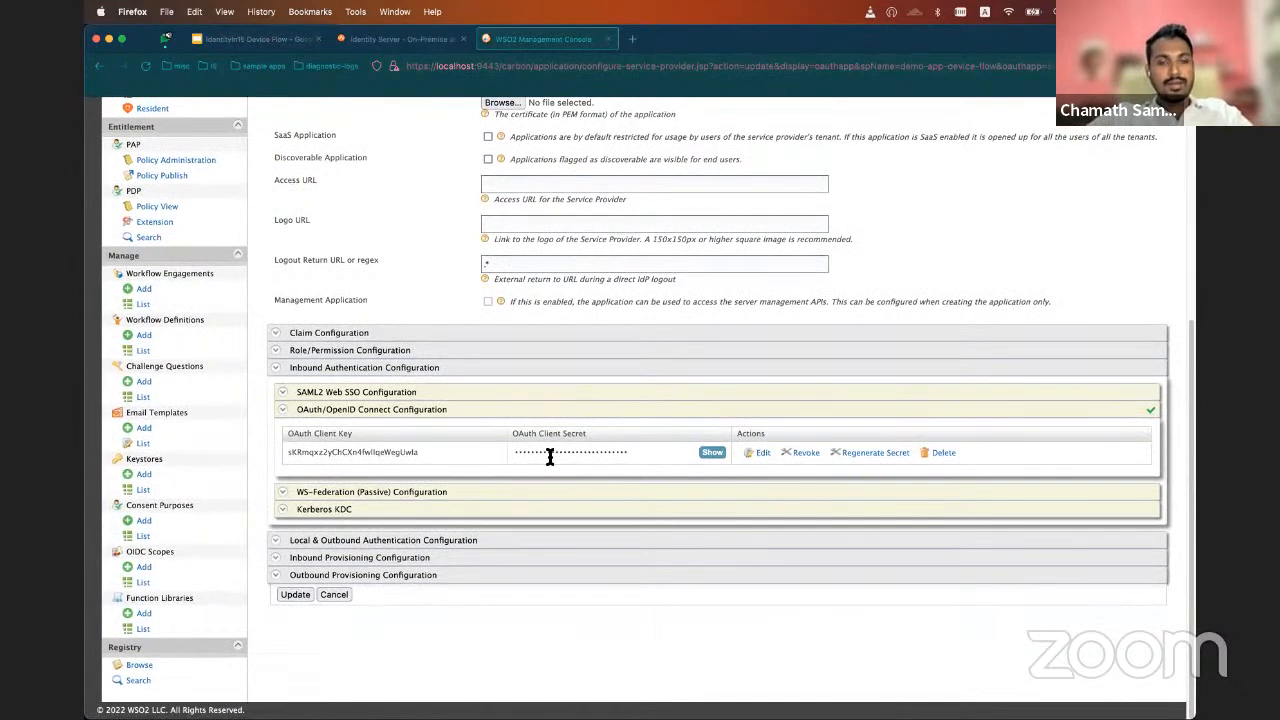
{"action": "mouse_move", "coordinate": [680, 705]}
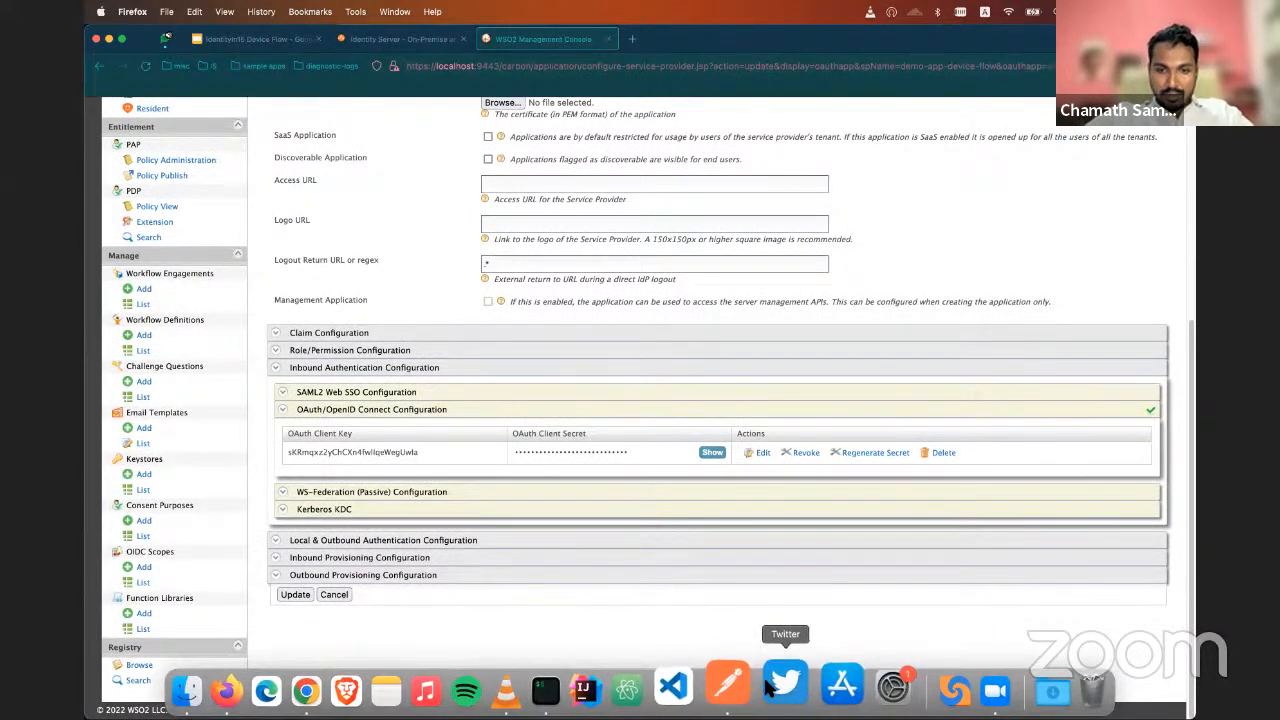
{"action": "left_click", "coordinate": [754, 690]}
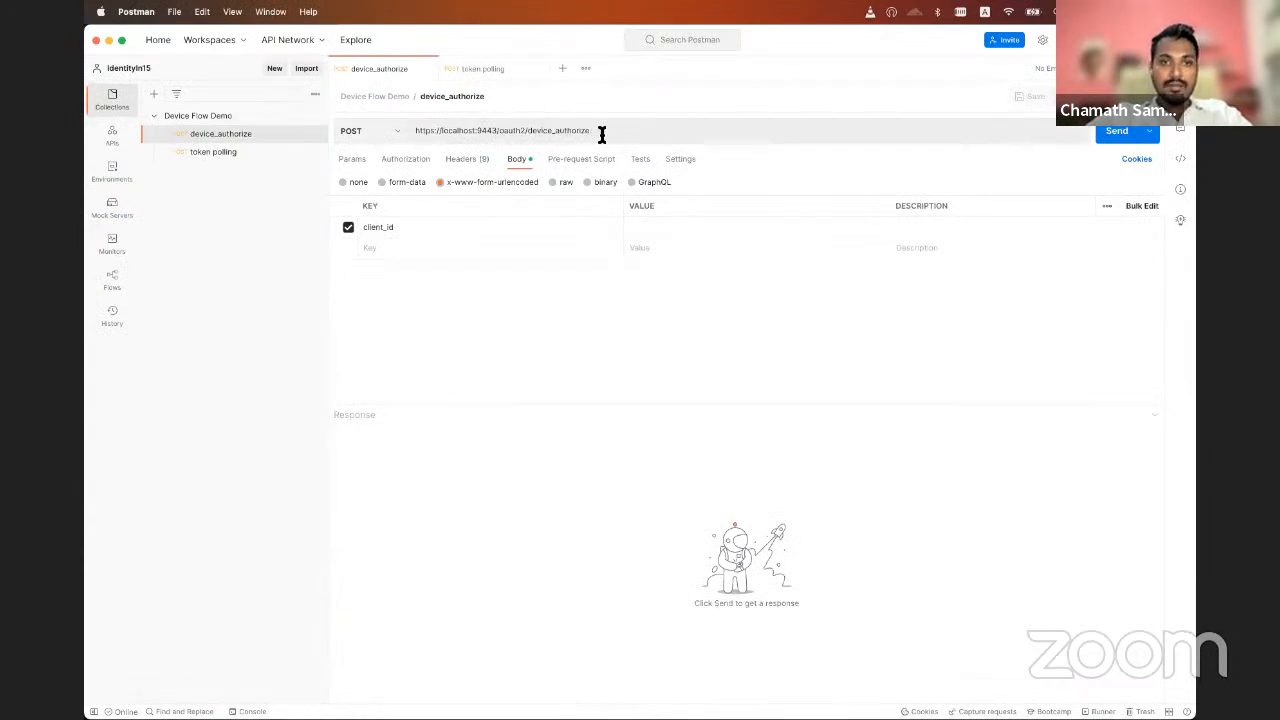
{"action": "left_click_drag", "start_coordinate": [603, 131], "coordinate": [497, 133]}
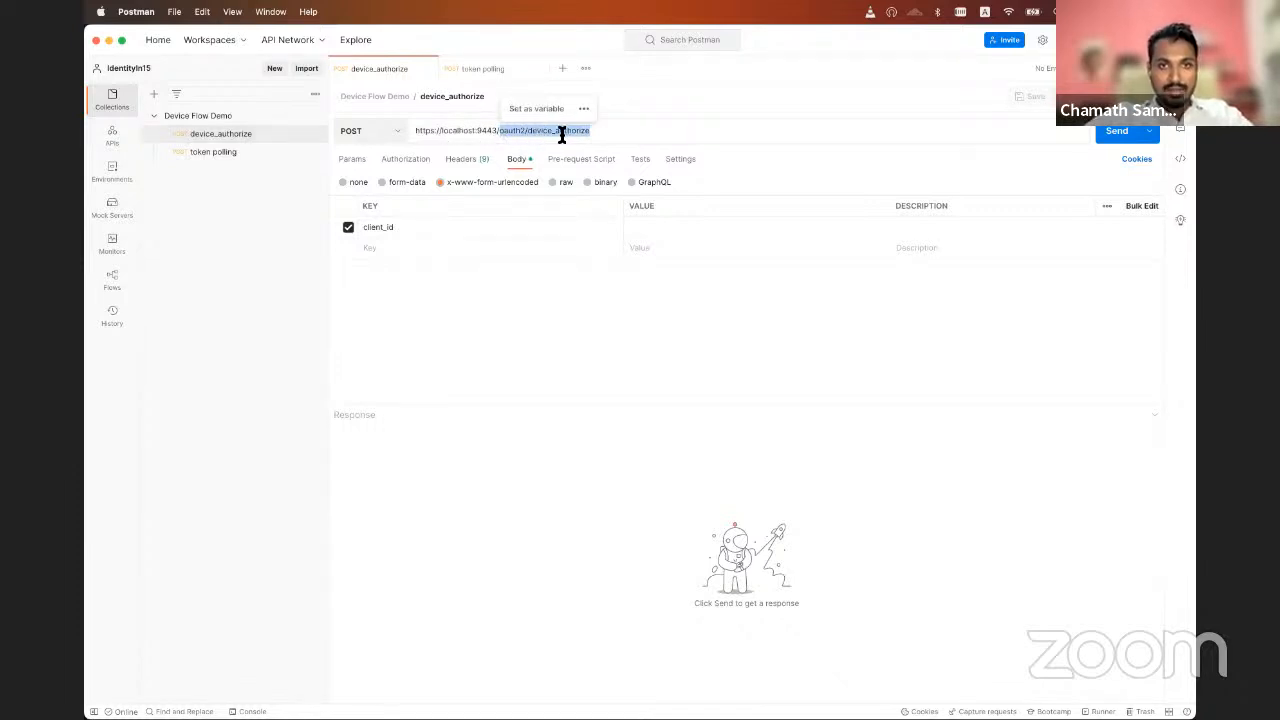
{"action": "left_click", "coordinate": [448, 348]}
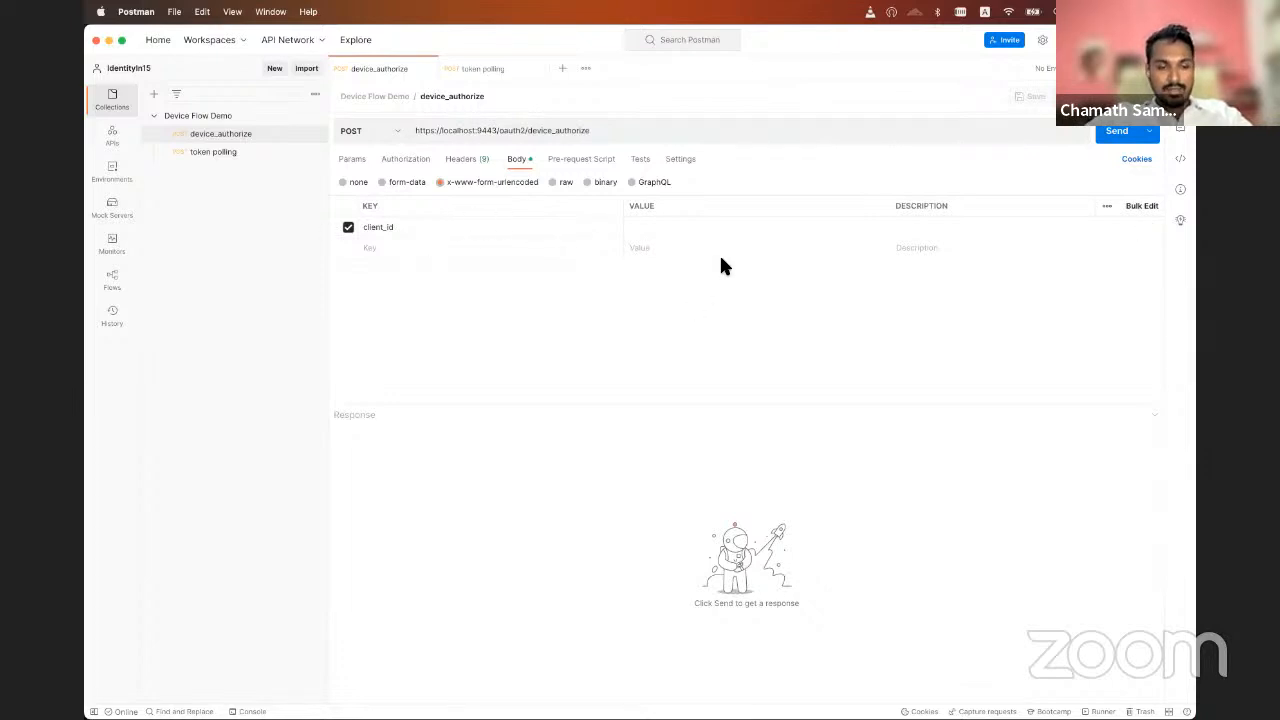
Copy the OAuth Client Key from the management console in Firefox into the client_id value of Postman's device_authorize request
{"action": "key", "text": "super+Tab"}
{"action": "double_click", "coordinate": [328, 452]}
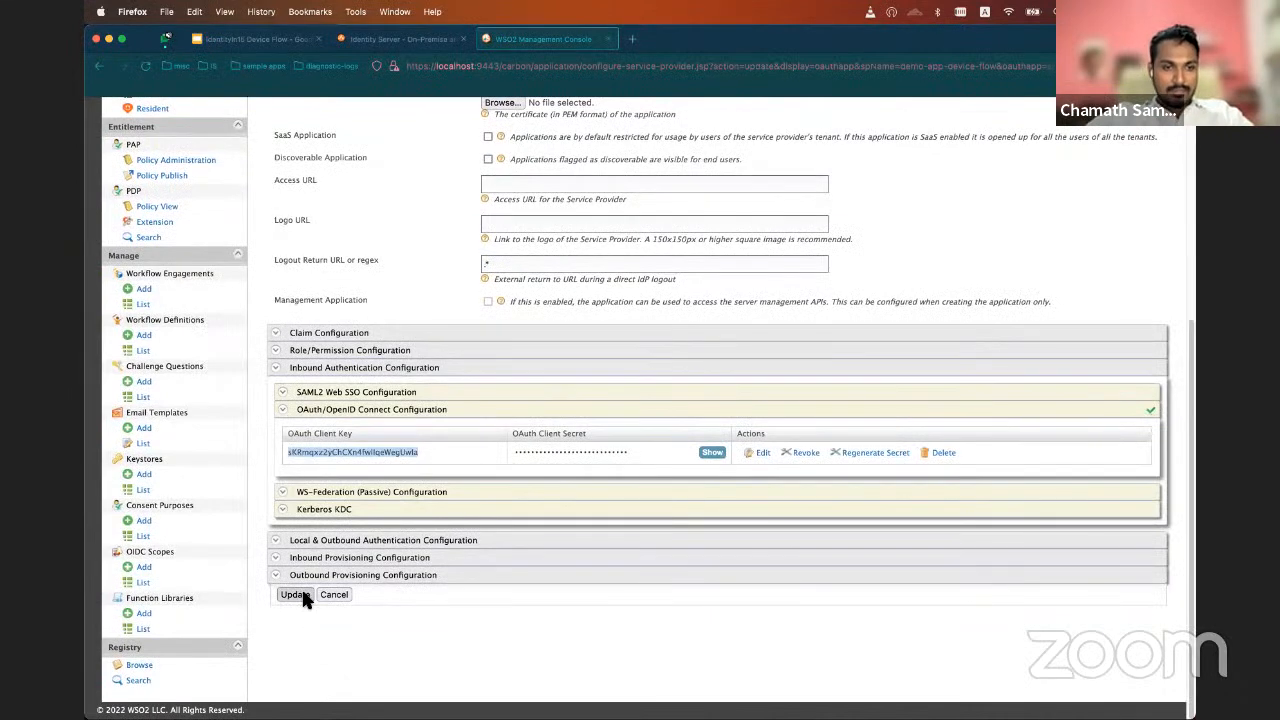
{"action": "key", "text": "super+Tab"}
{"action": "type", "text": "sKRmqxz2yChCXn4fwilqeWegUwla"}
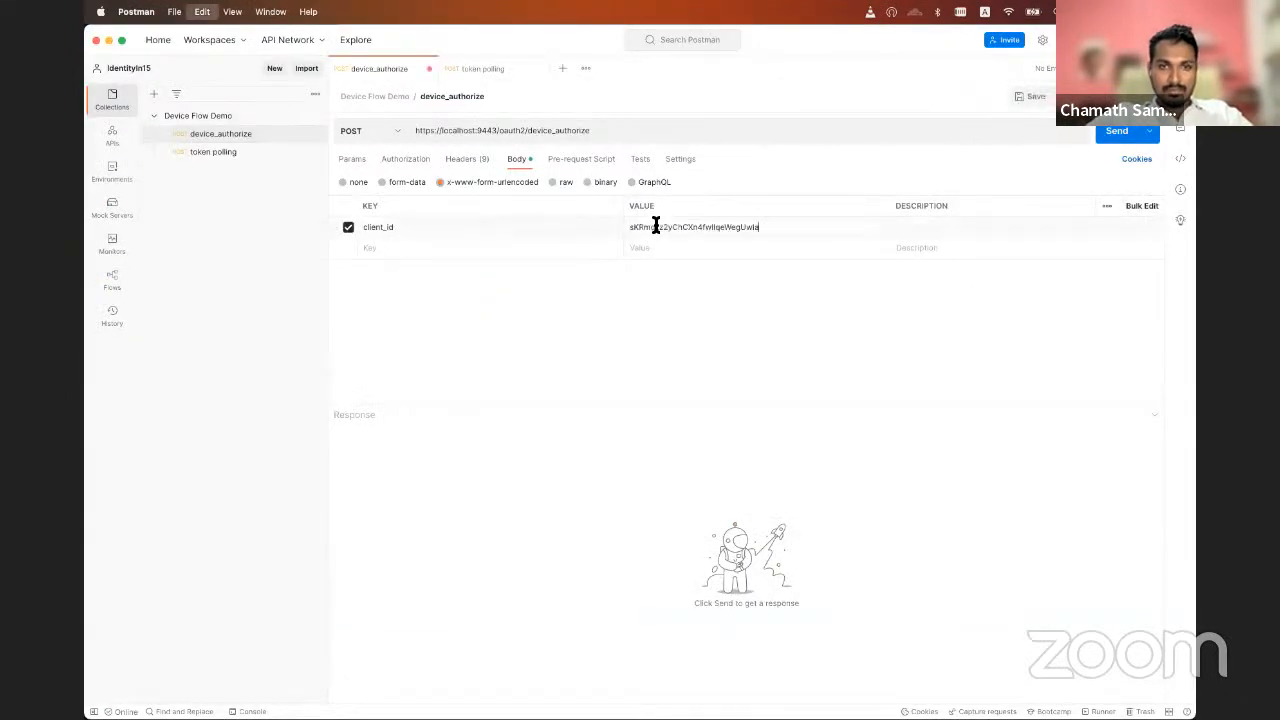
Send the device_authorize request, enlarge the response area and copy the device_code value from the response
{"action": "left_click", "coordinate": [1110, 134]}
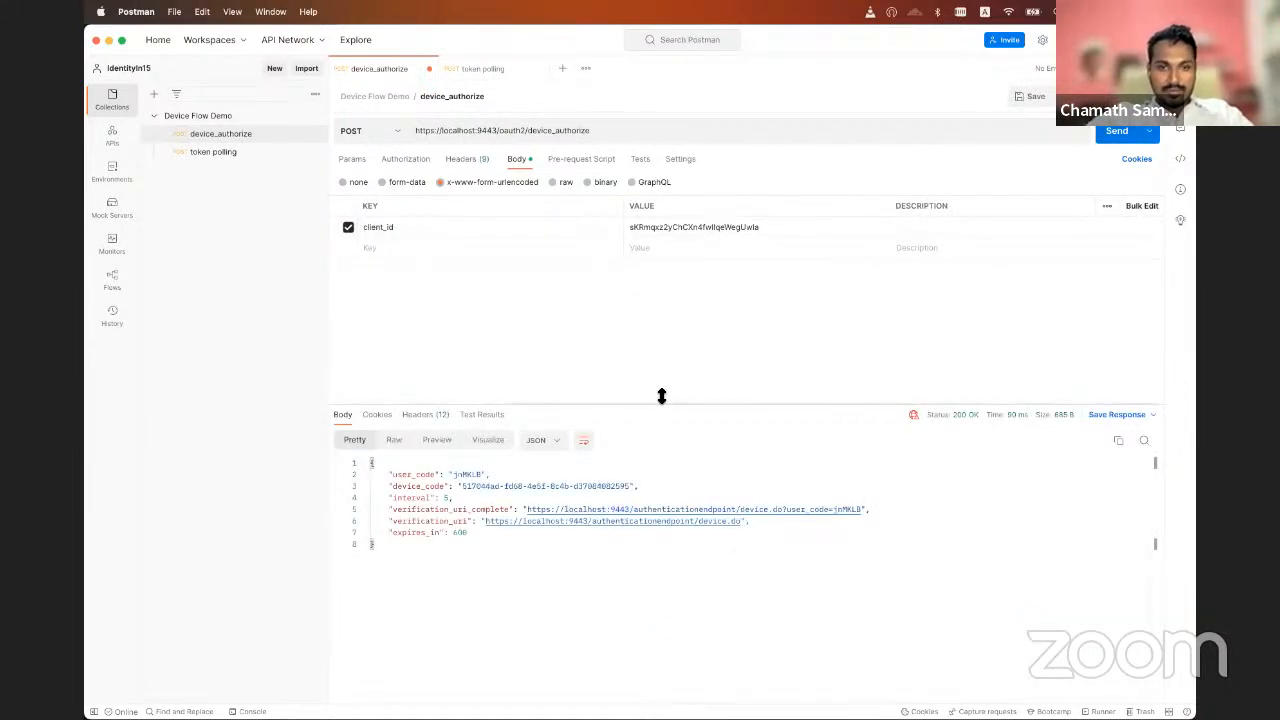
{"action": "left_click_drag", "start_coordinate": [660, 397], "coordinate": [658, 377]}
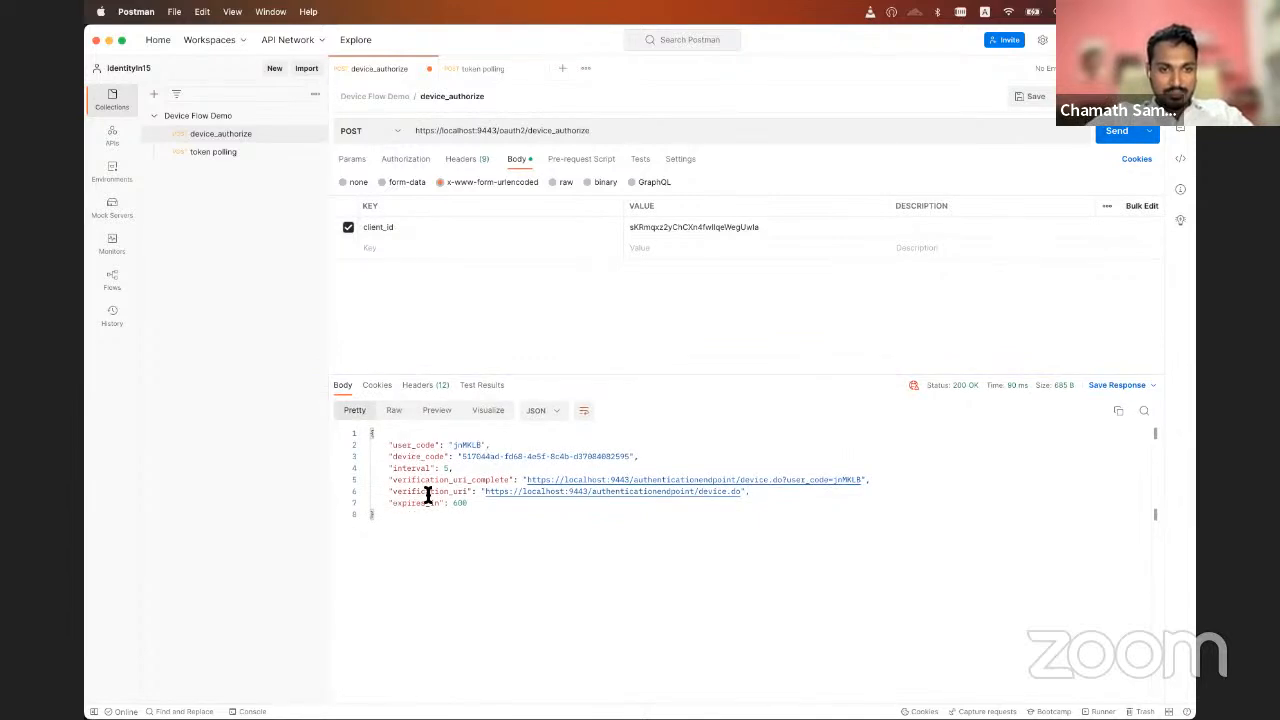
{"action": "double_click", "coordinate": [488, 459]}
{"action": "left_click_drag", "start_coordinate": [463, 458], "coordinate": [627, 456]}
Open the token polling request and paste the copied device code as its device_code value
{"action": "left_click", "coordinate": [240, 153]}
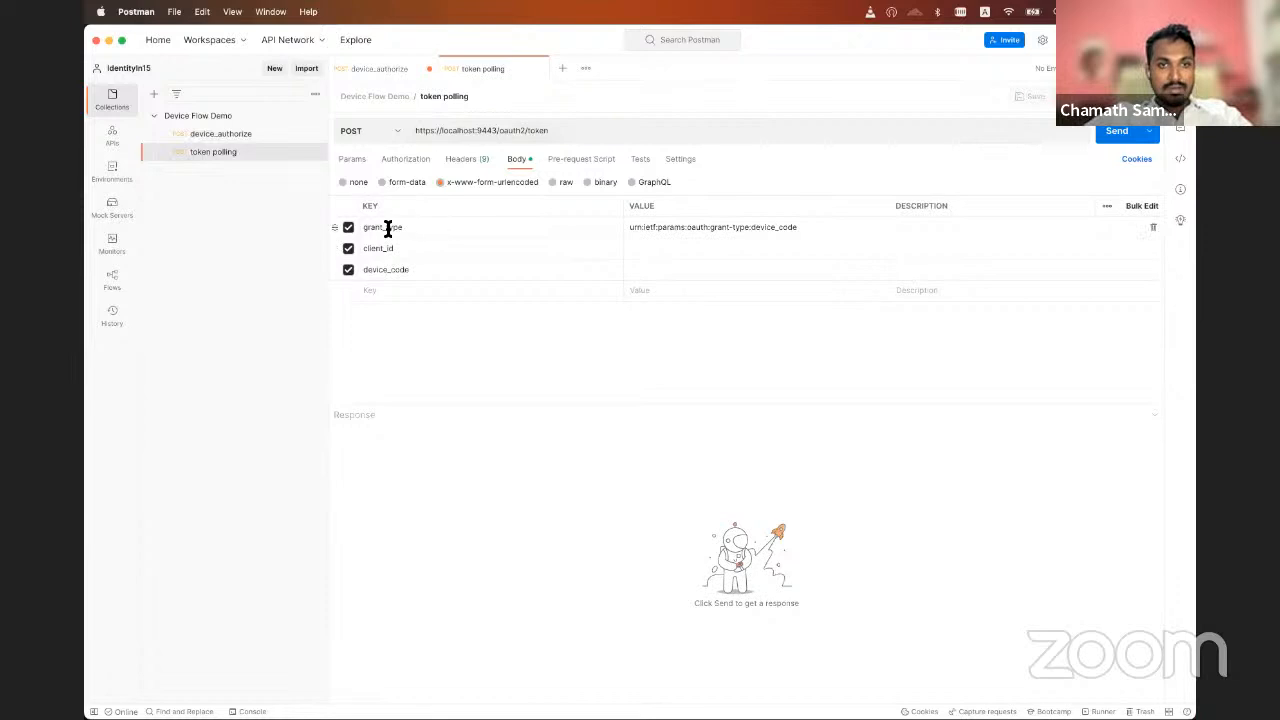
{"action": "triple_click", "coordinate": [804, 228]}
{"action": "left_click", "coordinate": [811, 249]}
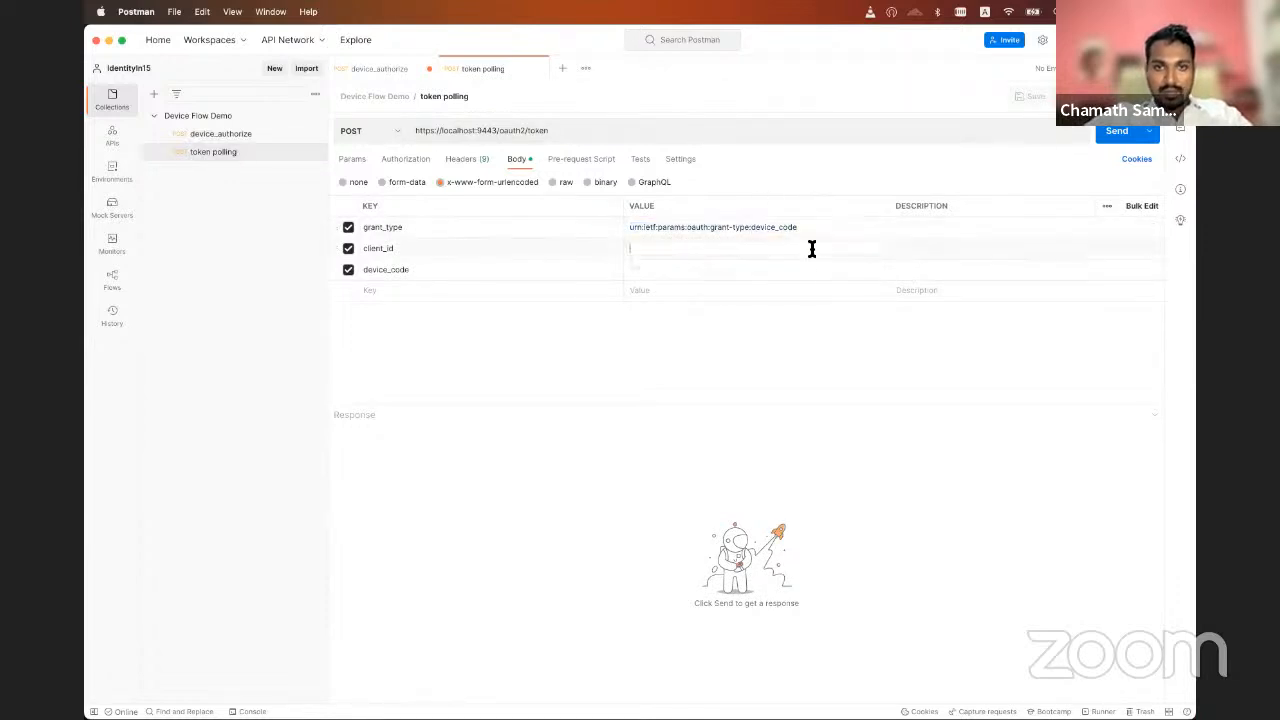
{"action": "left_click", "coordinate": [742, 267]}
{"action": "key", "text": "super+v"}
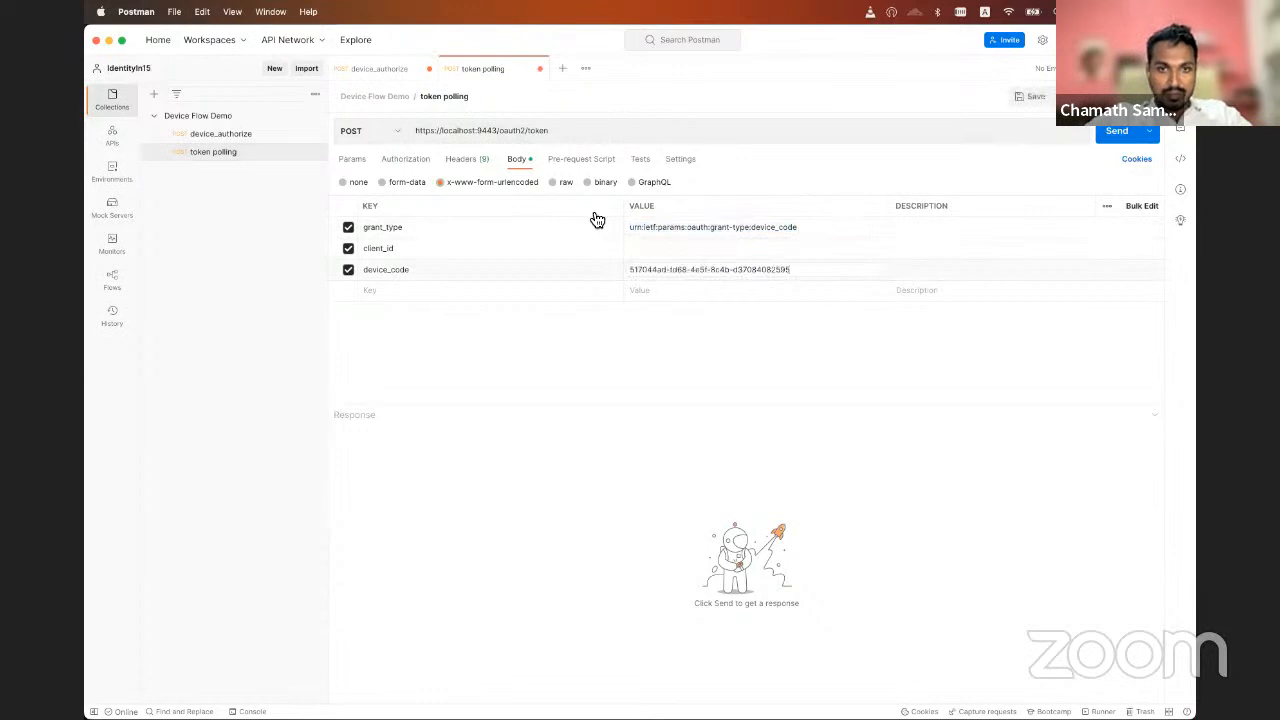
Copy the OAuth Client Key from the management console in Firefox into the client_id value of Postman's token polling request
{"action": "key", "text": "super+Tab"}
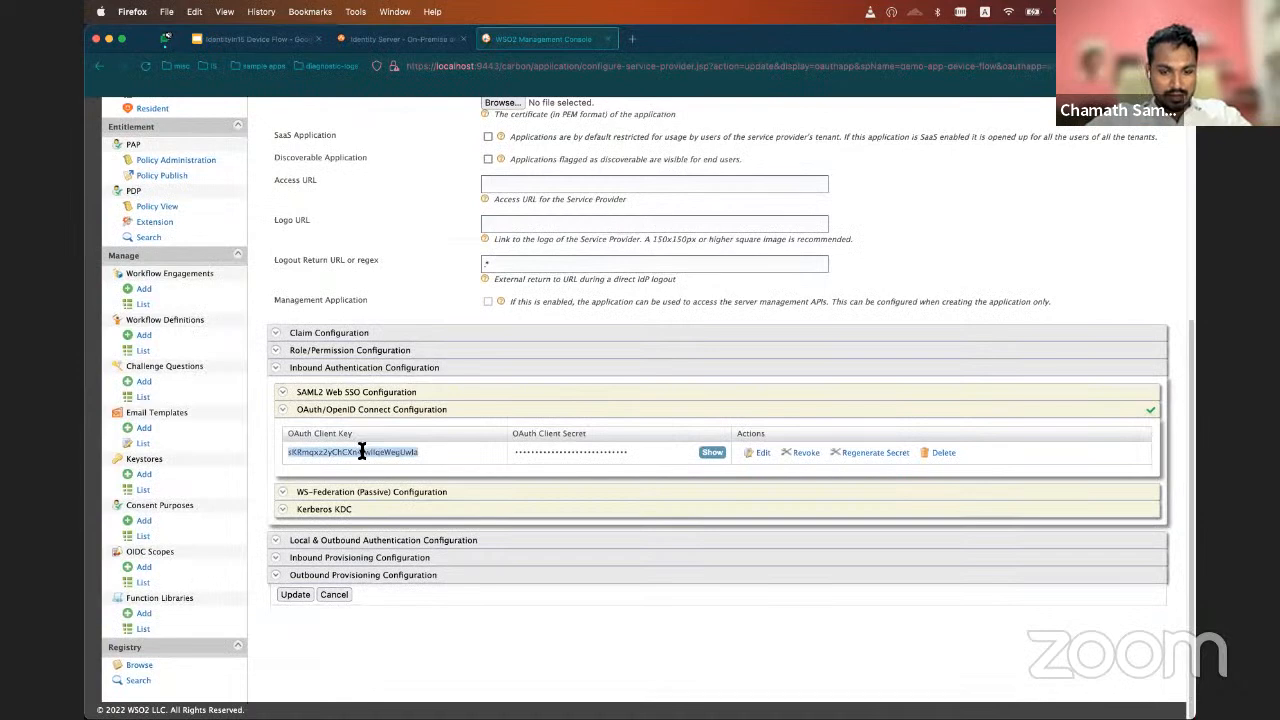
{"action": "key", "text": "super+Tab"}
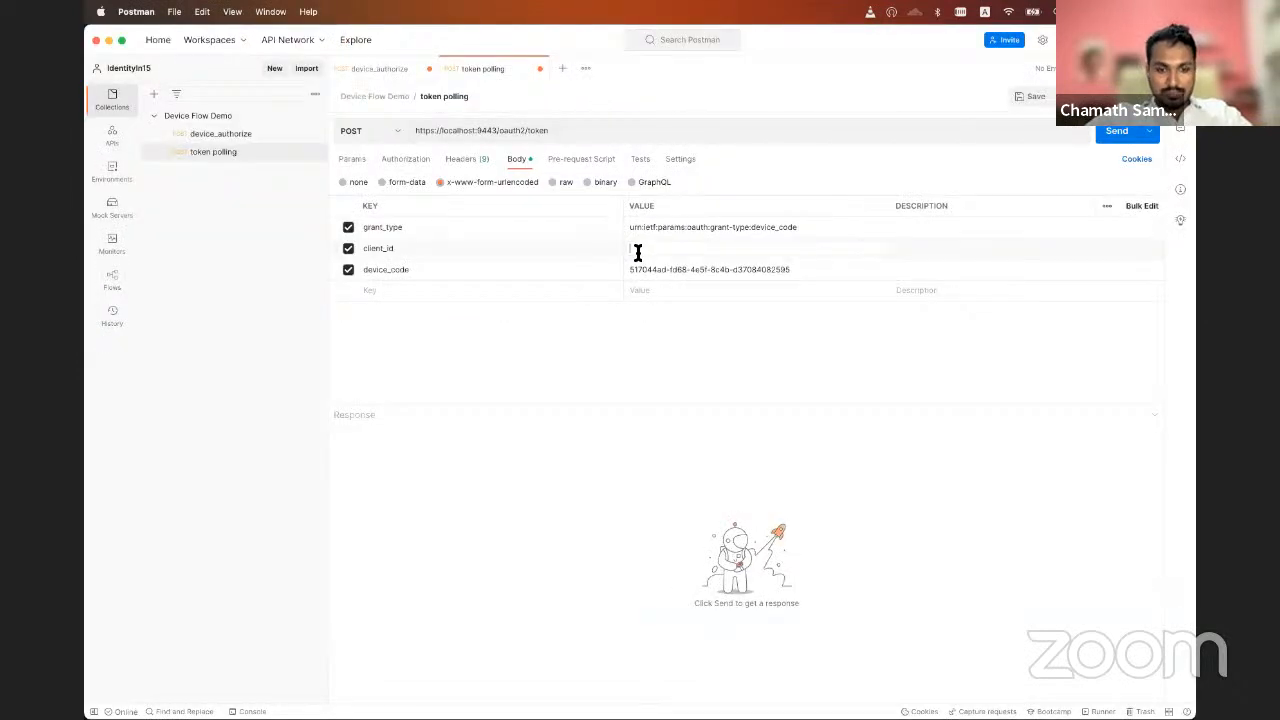
{"action": "left_click", "coordinate": [637, 250]}
{"action": "type", "text": "sKRmqxz2yChCXn4fwllqeWegUwla"}
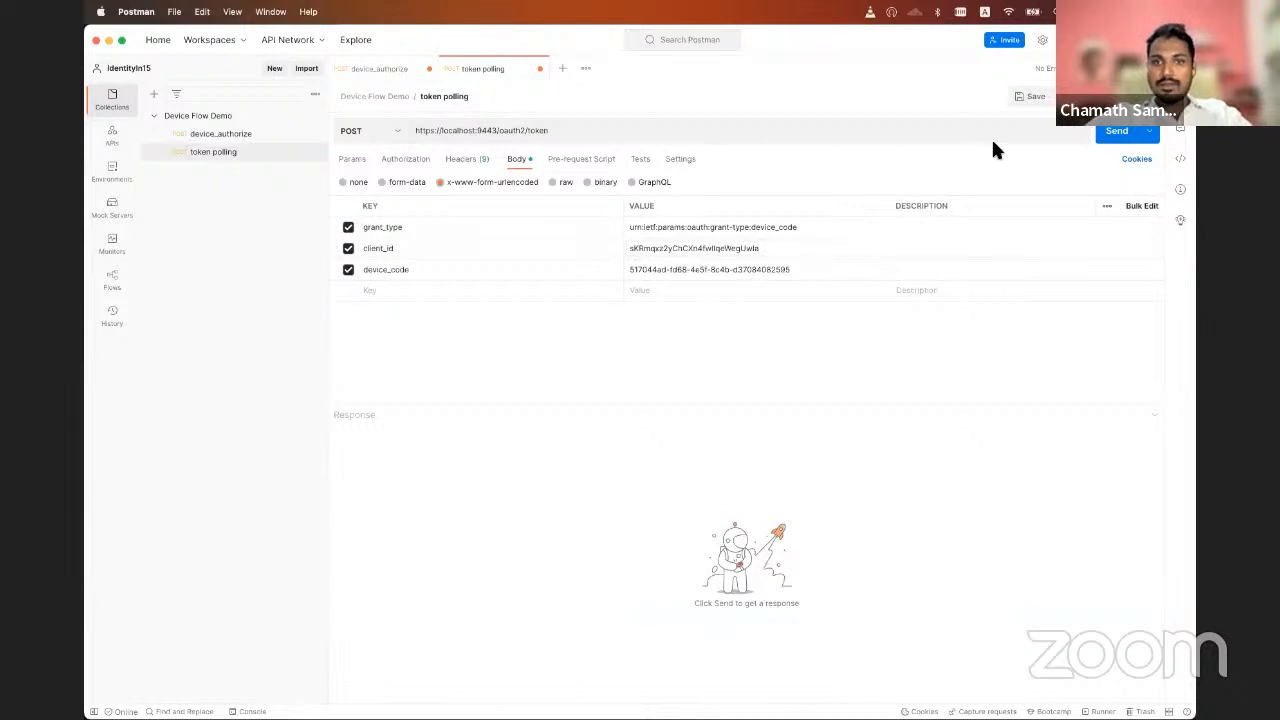
Send the token polling request before the user has authorized the device and examine the error field of the response
{"action": "left_click", "coordinate": [1107, 140]}
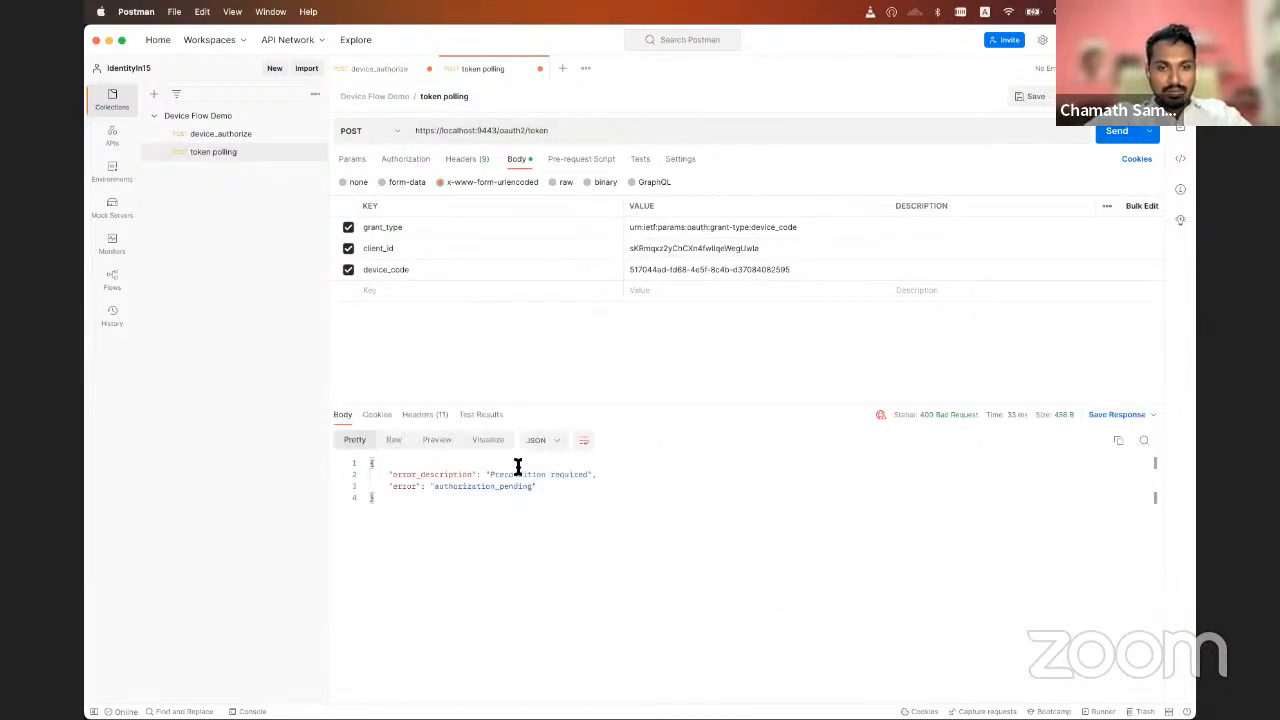
{"action": "double_click", "coordinate": [480, 486]}
{"action": "left_click", "coordinate": [586, 495]}
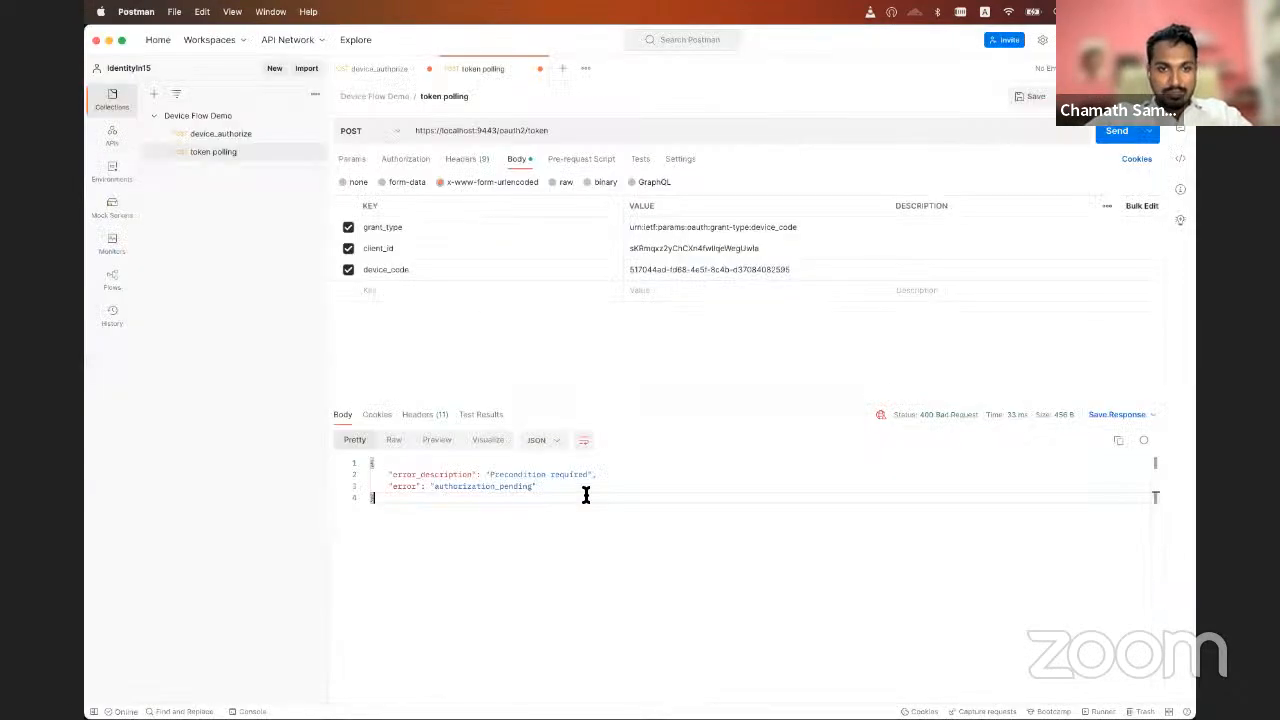
Open the verification_uri from the device_authorize response in Firefox and submit that response's user_code on the Device Flow Sign In page
{"action": "left_click", "coordinate": [360, 76]}
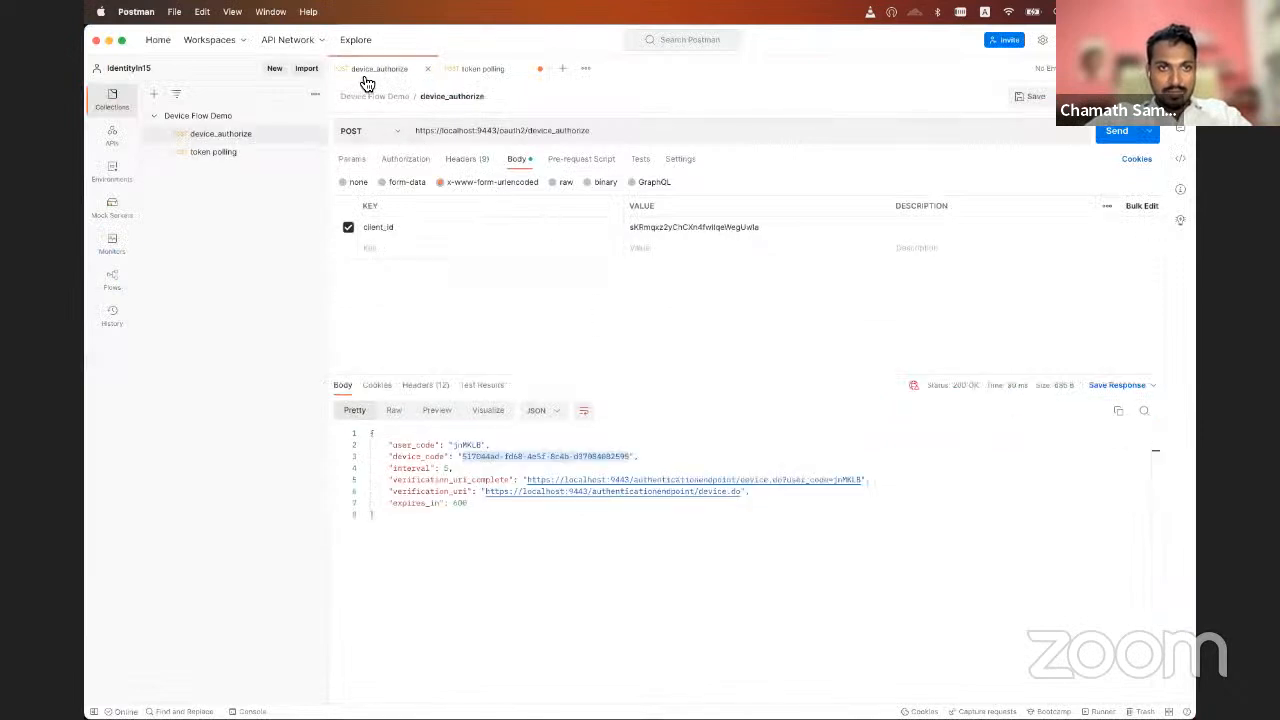
{"action": "left_click", "coordinate": [577, 492], "text": "super"}
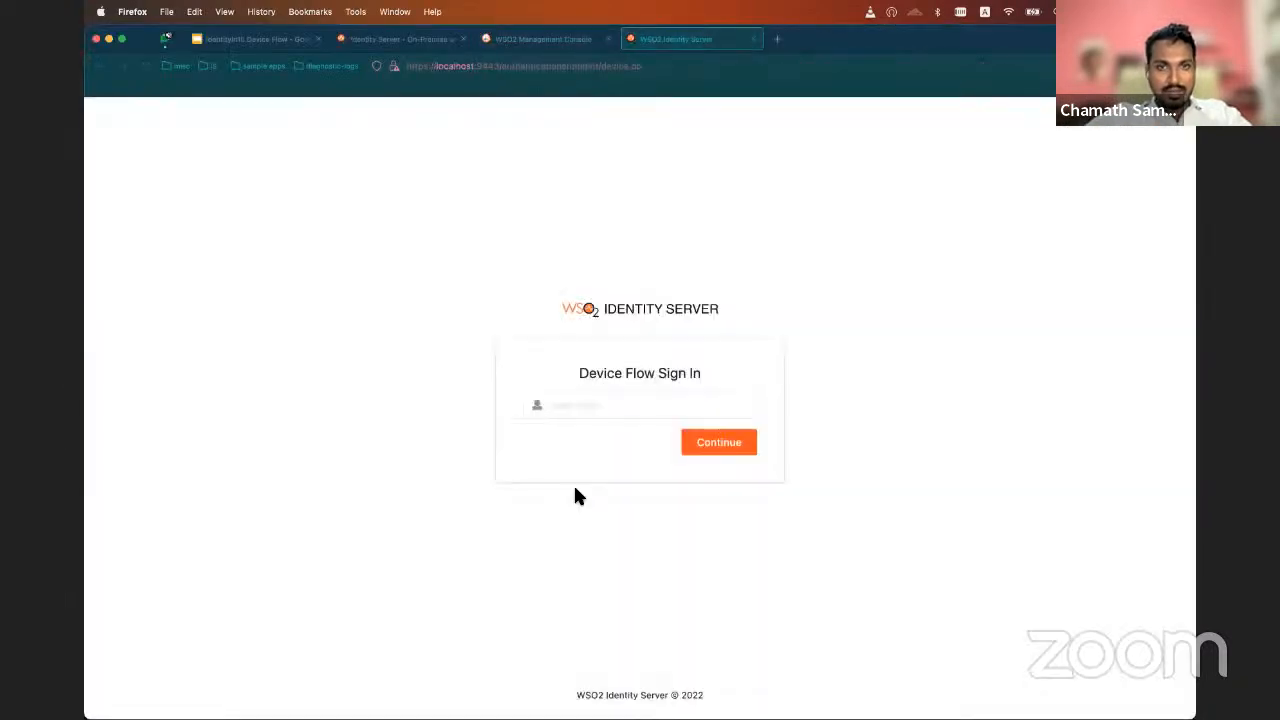
{"action": "key", "text": "super+Tab"}
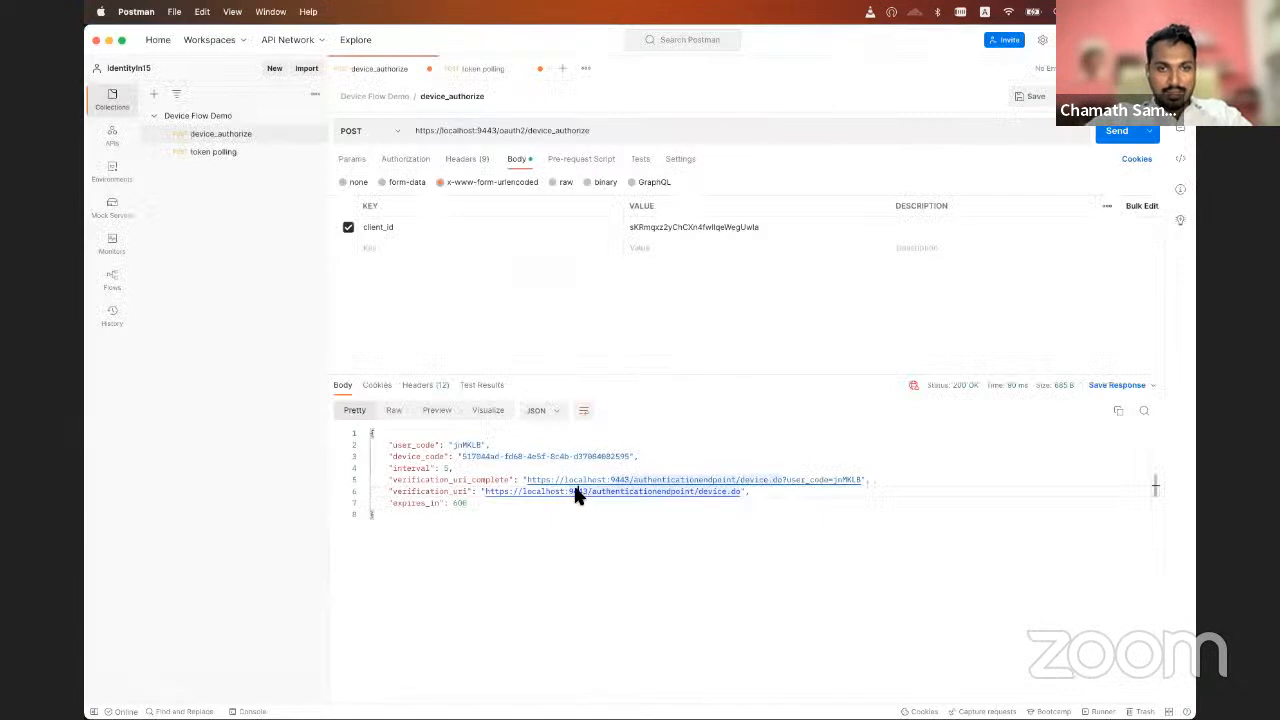
{"action": "double_click", "coordinate": [462, 444]}
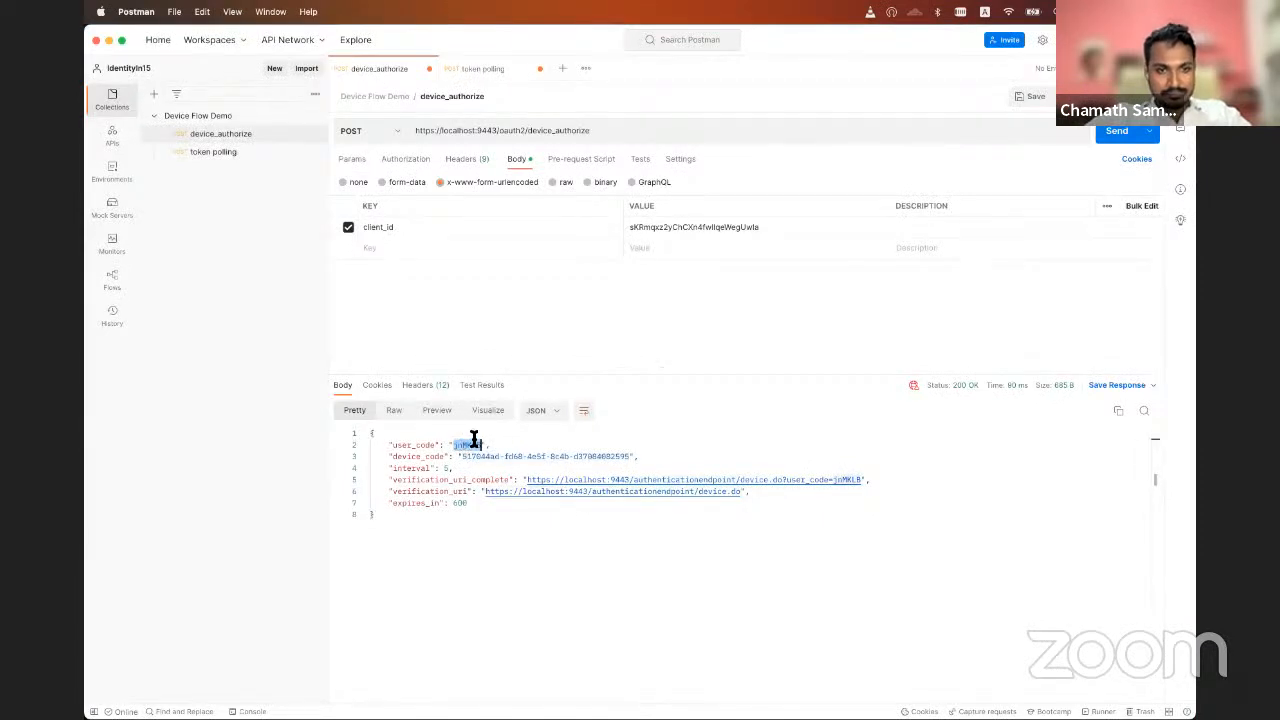
{"action": "key", "text": "super+Tab"}
{"action": "left_click", "coordinate": [567, 404]}
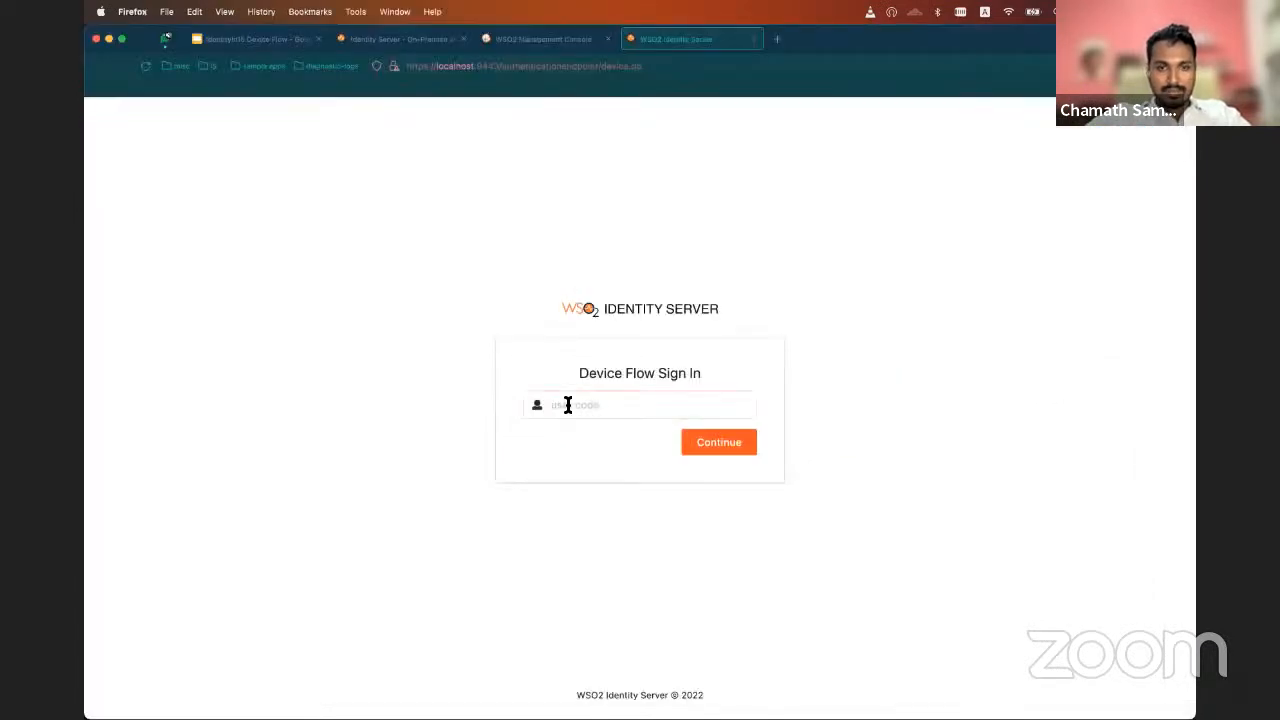
{"action": "type", "text": "jeMKLB"}
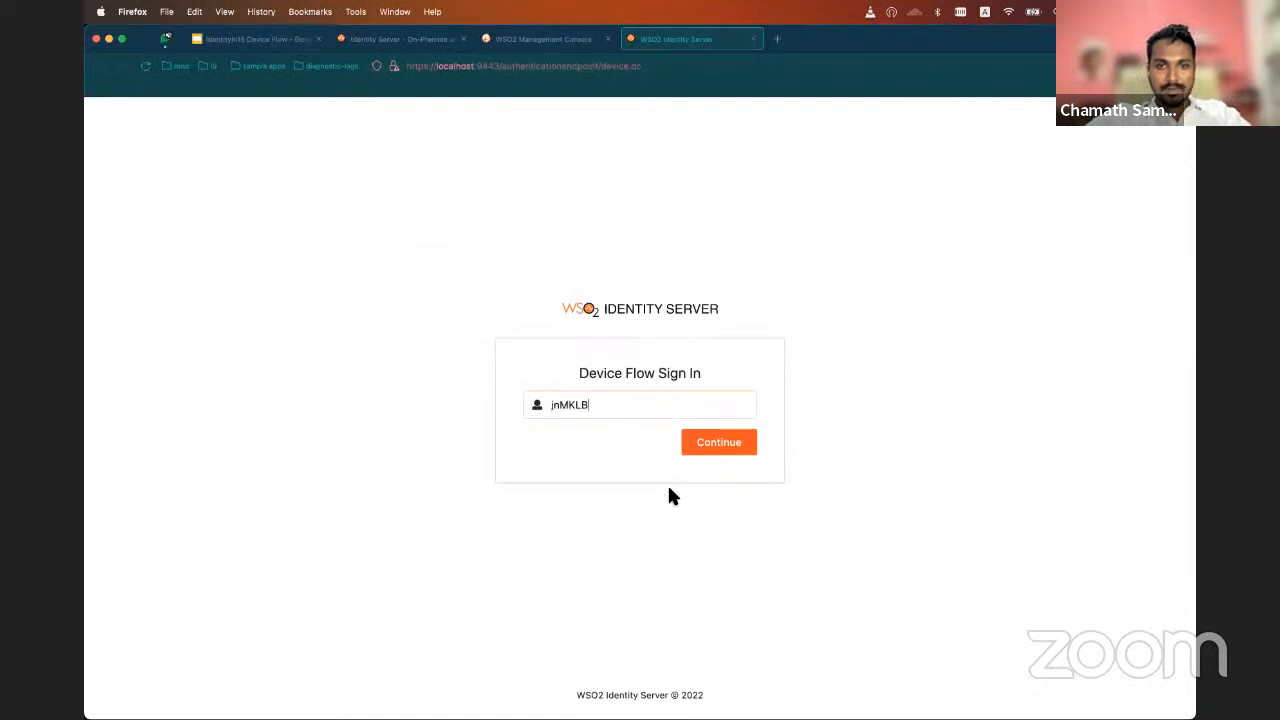
{"action": "left_click", "coordinate": [712, 450]}
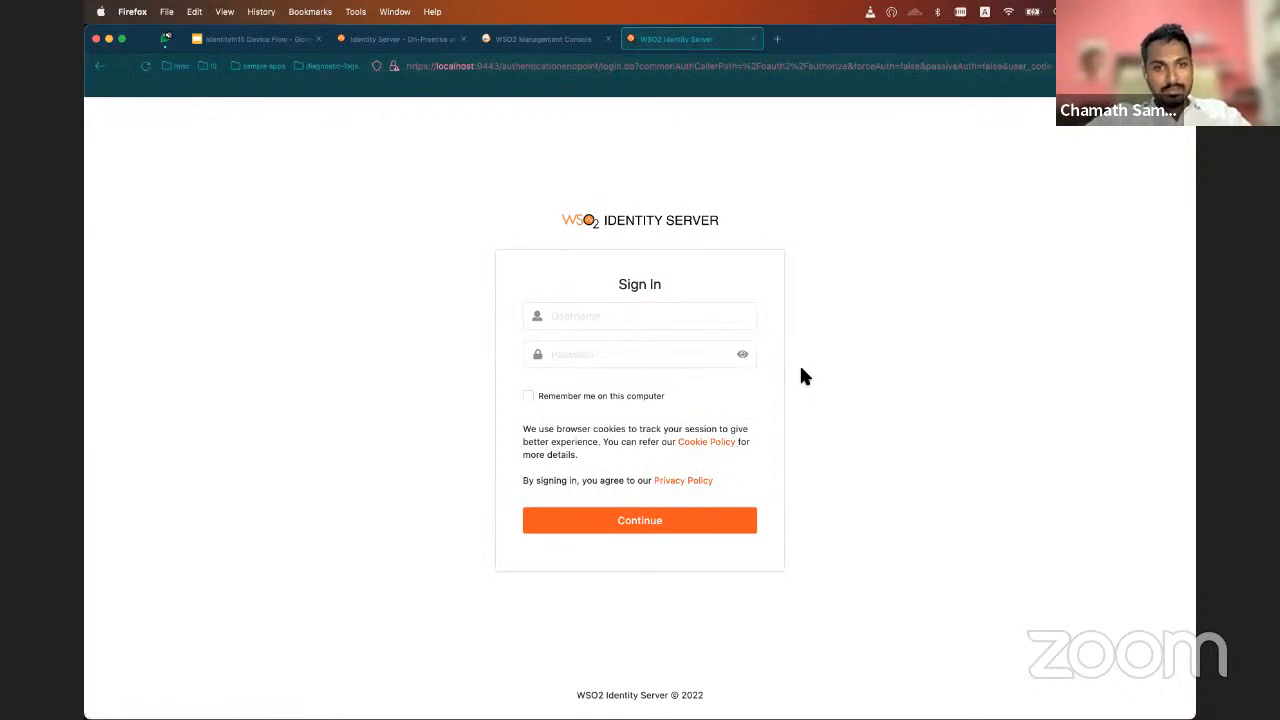
Sign in to WSO2 Identity Server with the second saved login, filling in its username and password
{"action": "left_click", "coordinate": [567, 315]}
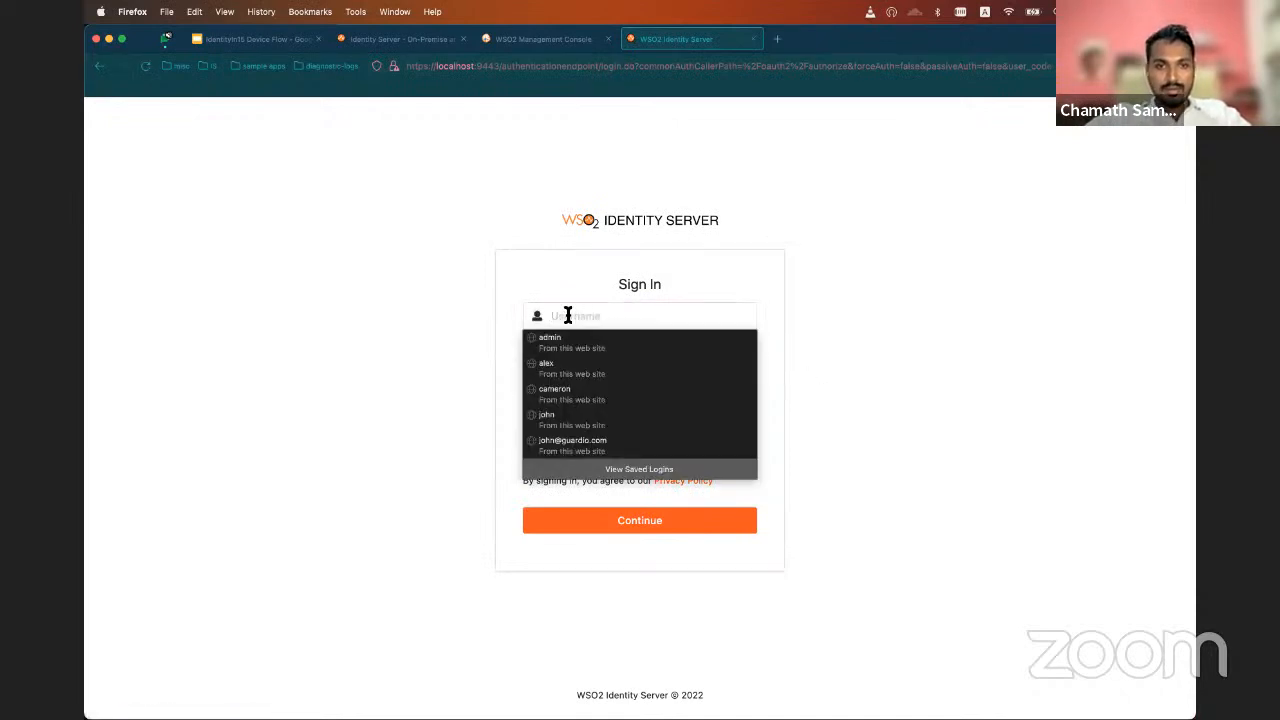
{"action": "left_click", "coordinate": [626, 370]}
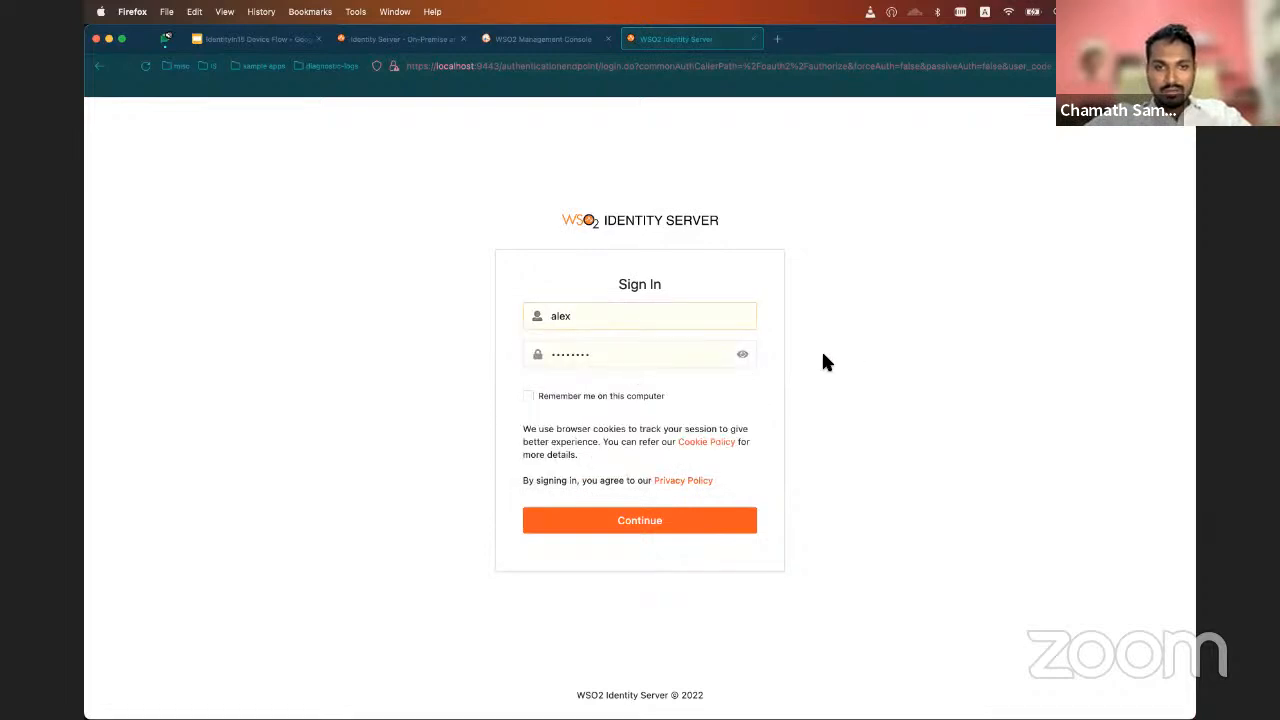
{"action": "left_click", "coordinate": [656, 526]}
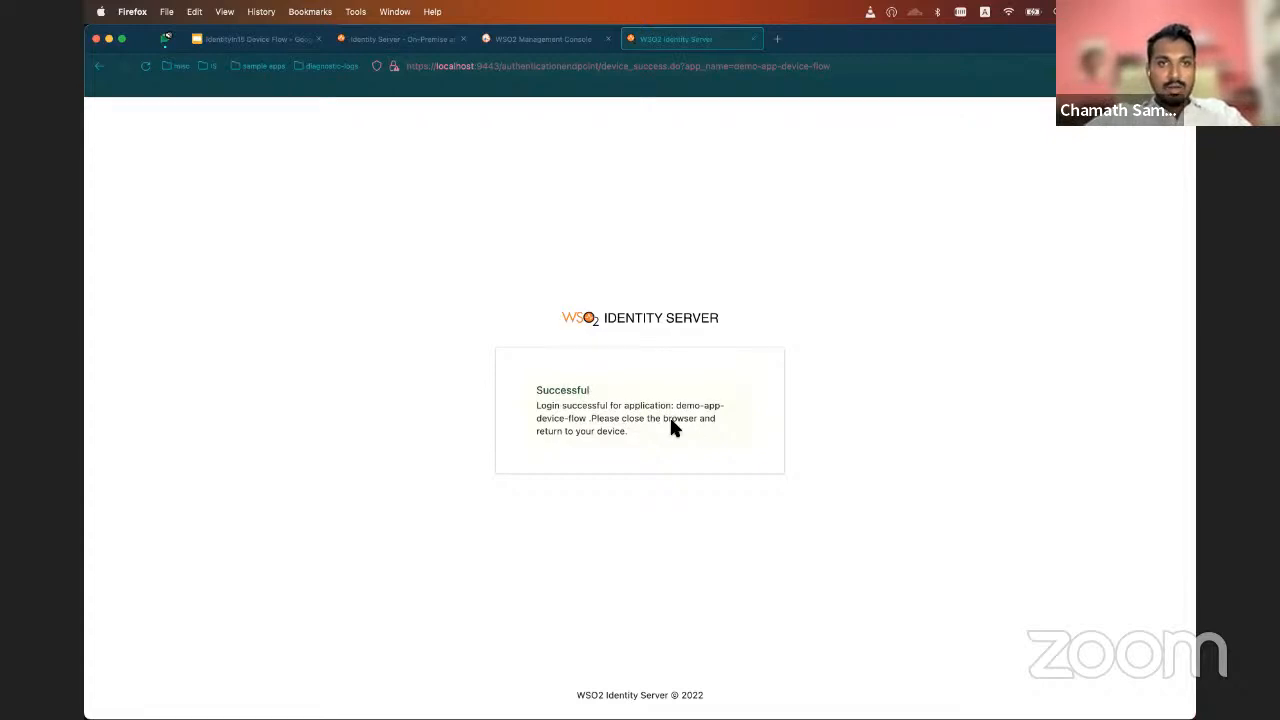
Switch back to Postman and send the token polling request again to obtain the access token
{"action": "key", "text": "super+Tab"}
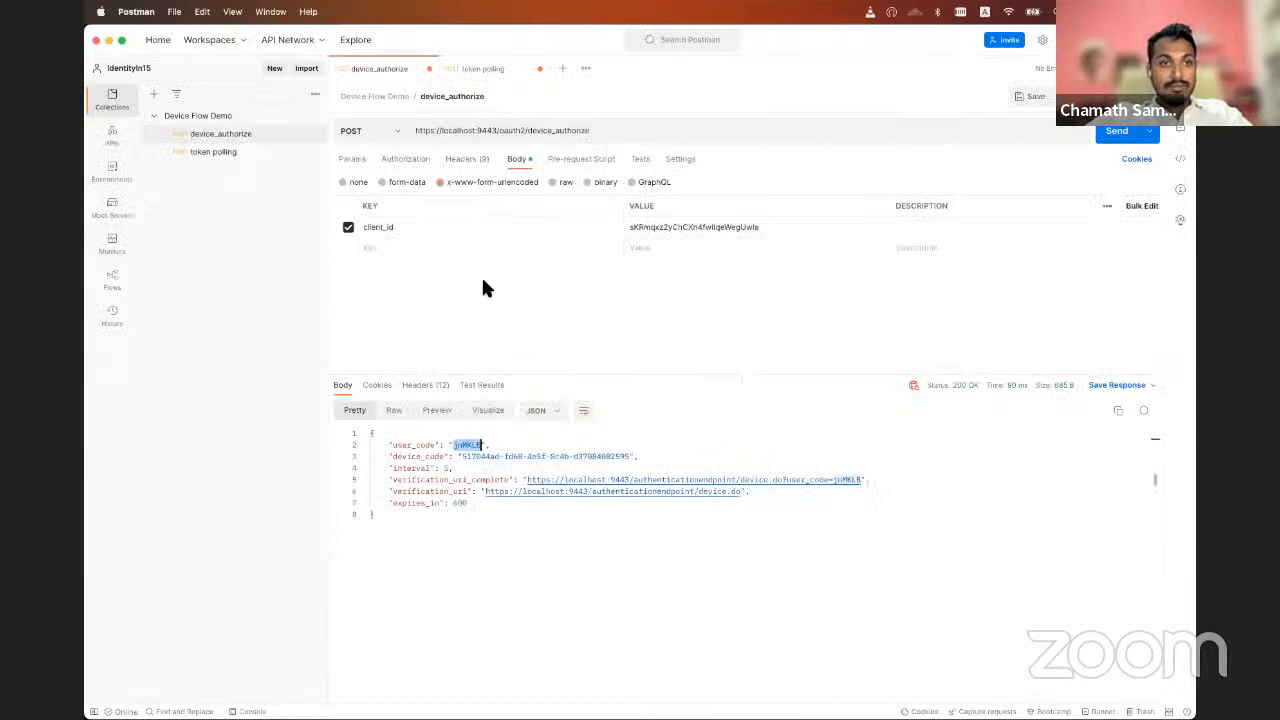
{"action": "left_click", "coordinate": [235, 151]}
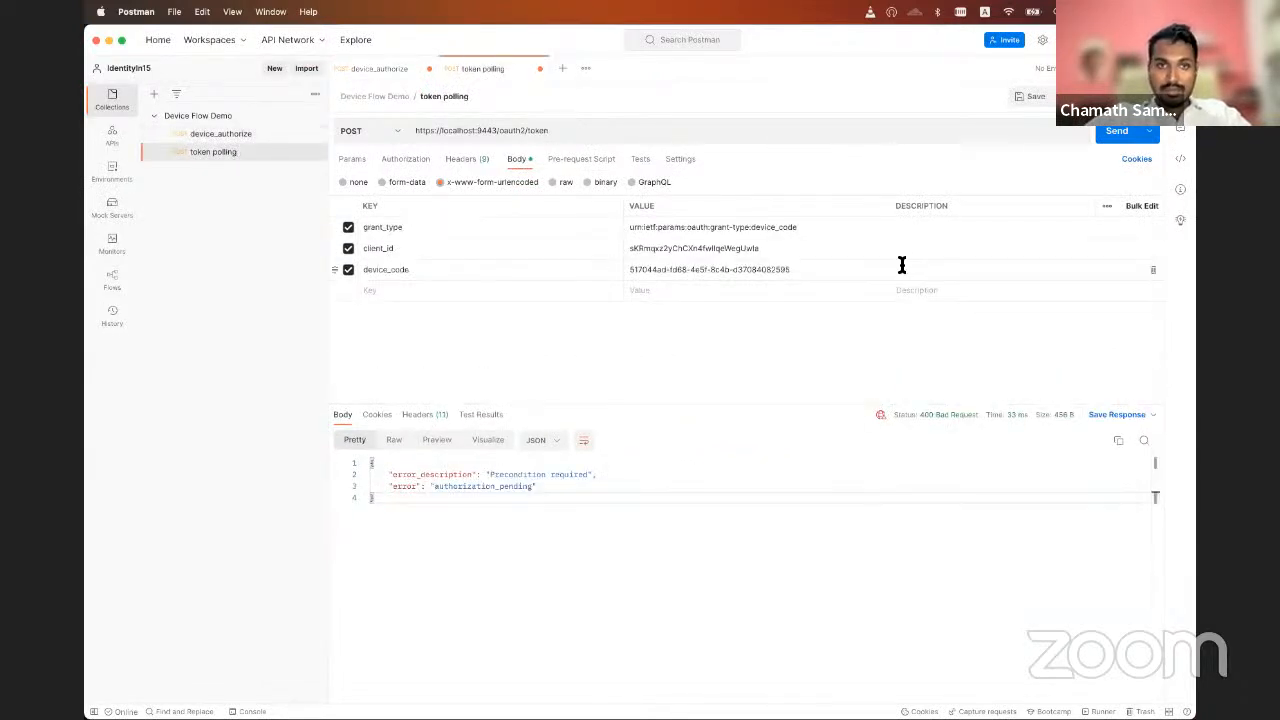
{"action": "left_click", "coordinate": [1118, 134]}
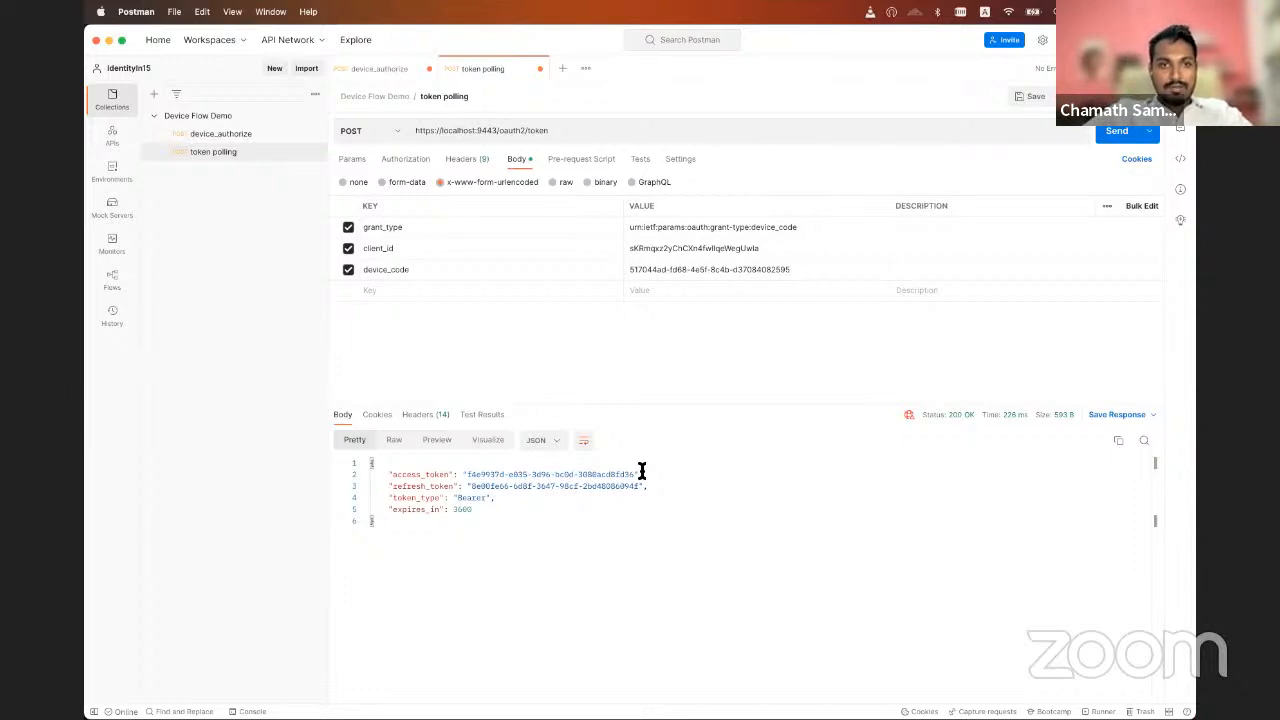
Close the login success tab in Firefox and open the Guardio Smart TV app from the sample apps bookmarks in a new tab
{"action": "key", "text": "super+Tab"}
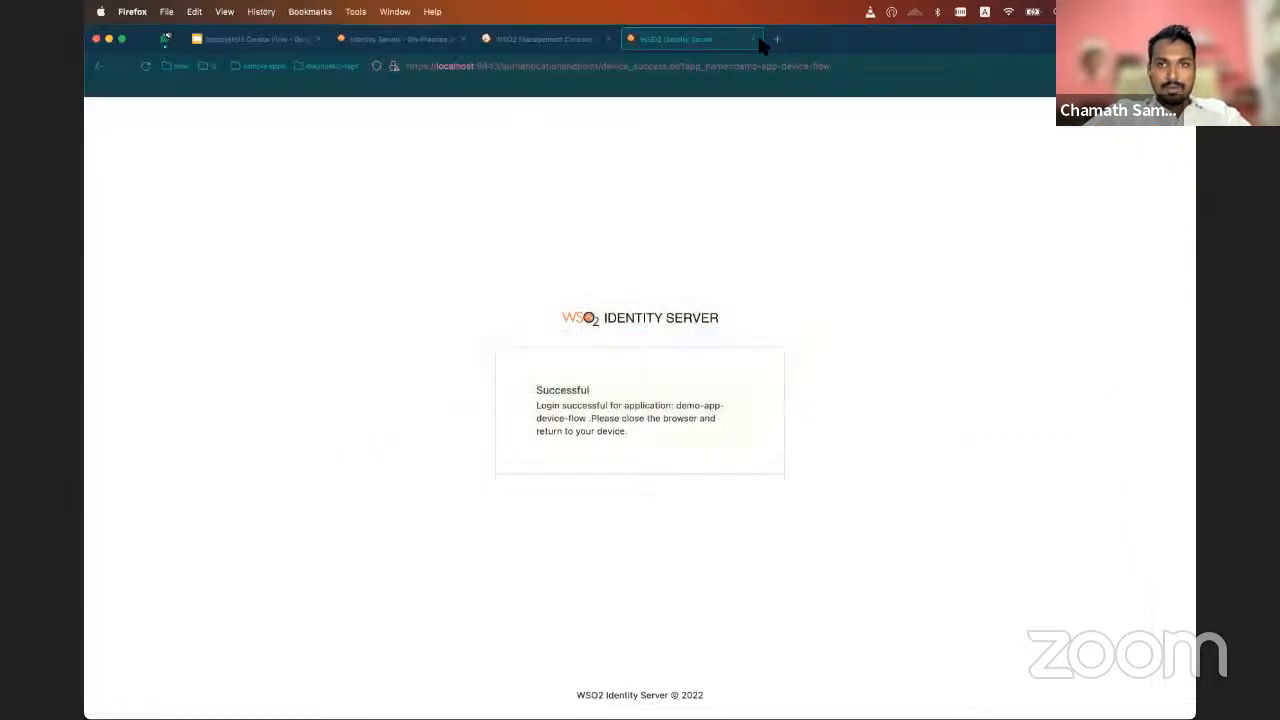
{"action": "left_click", "coordinate": [752, 39]}
{"action": "double_click", "coordinate": [635, 31]}
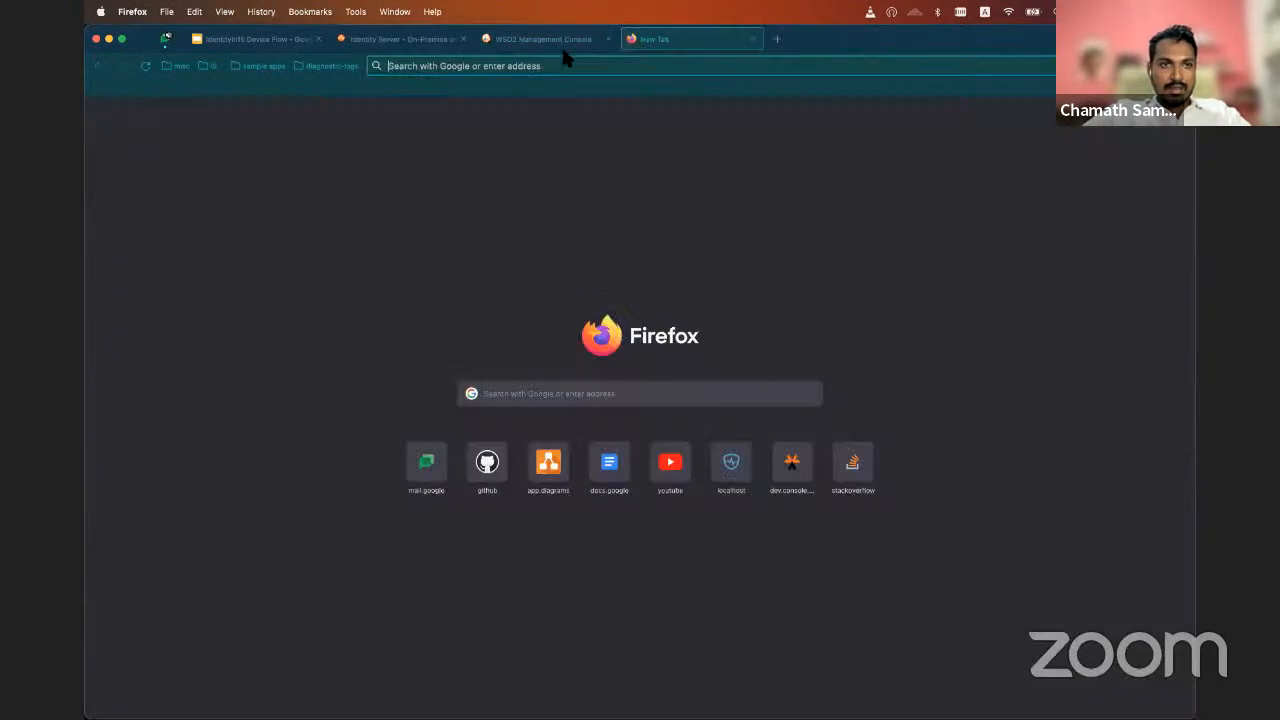
{"action": "left_click", "coordinate": [258, 66]}
{"action": "left_click", "coordinate": [283, 93]}
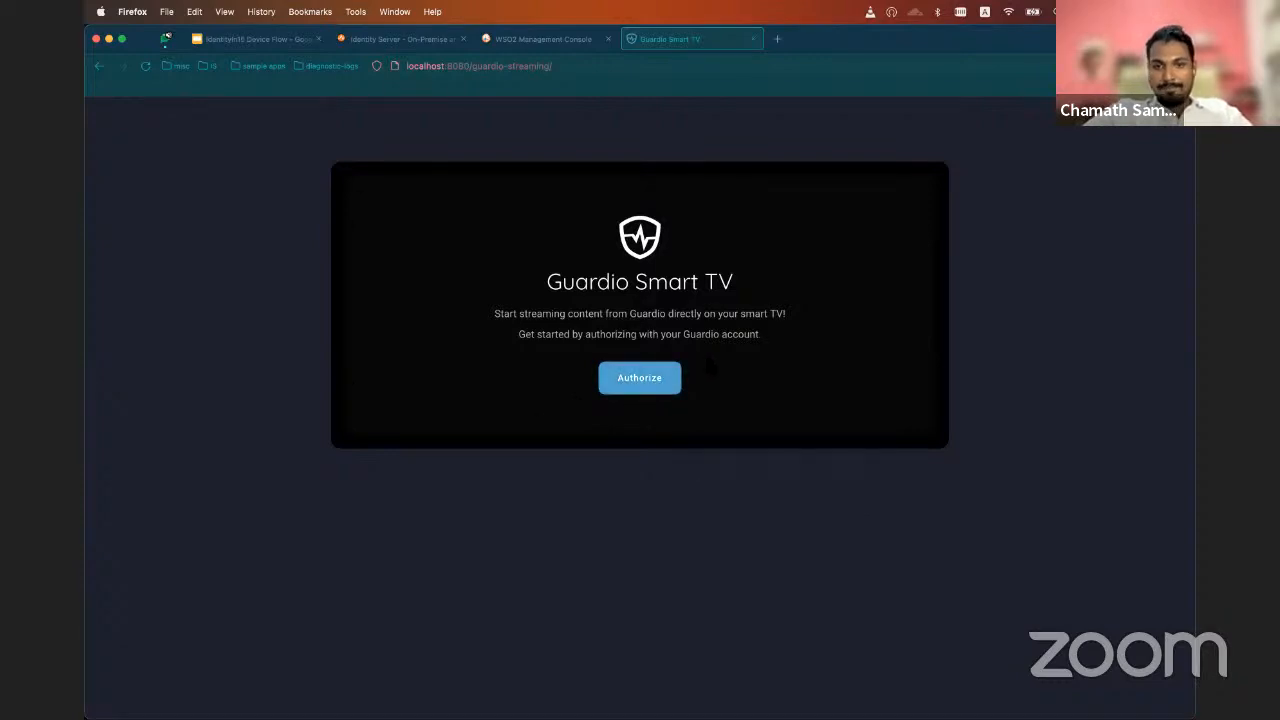
Start the authorization on Guardio Smart TV, open its localhost:9443/device link in a separate tab and return to the TV page
{"action": "left_click", "coordinate": [646, 391]}
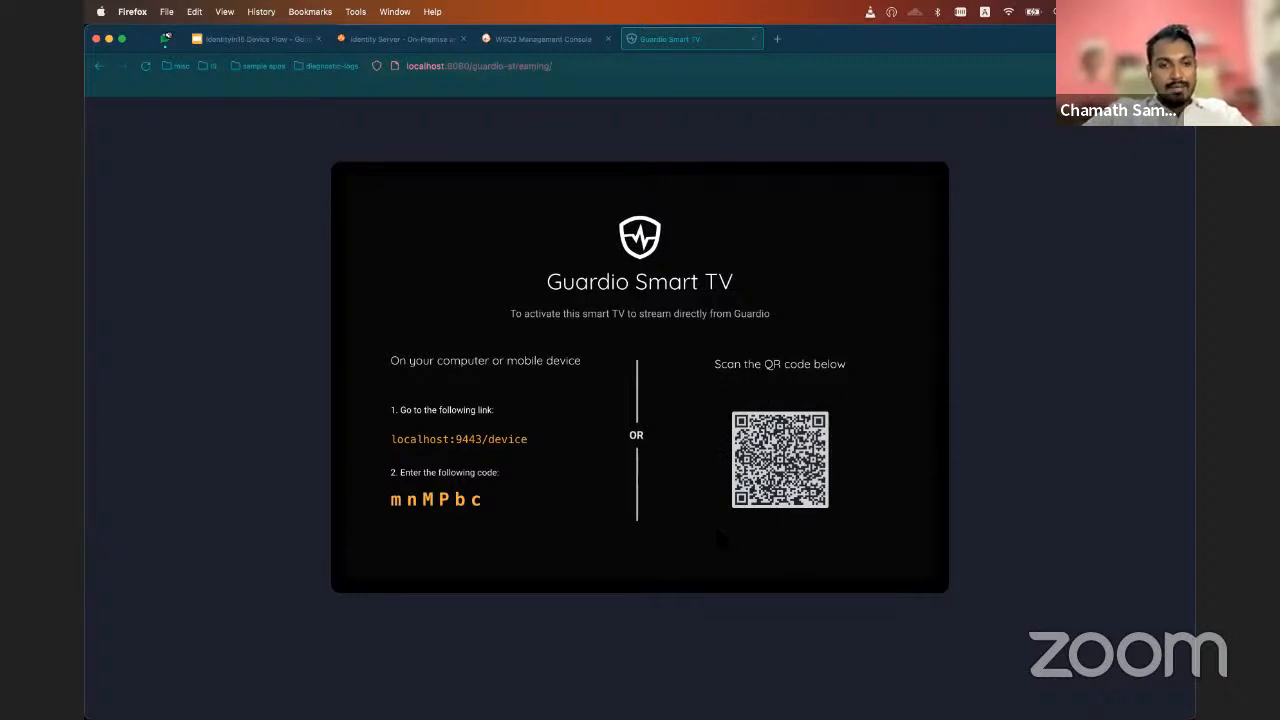
{"action": "left_click", "coordinate": [501, 447]}
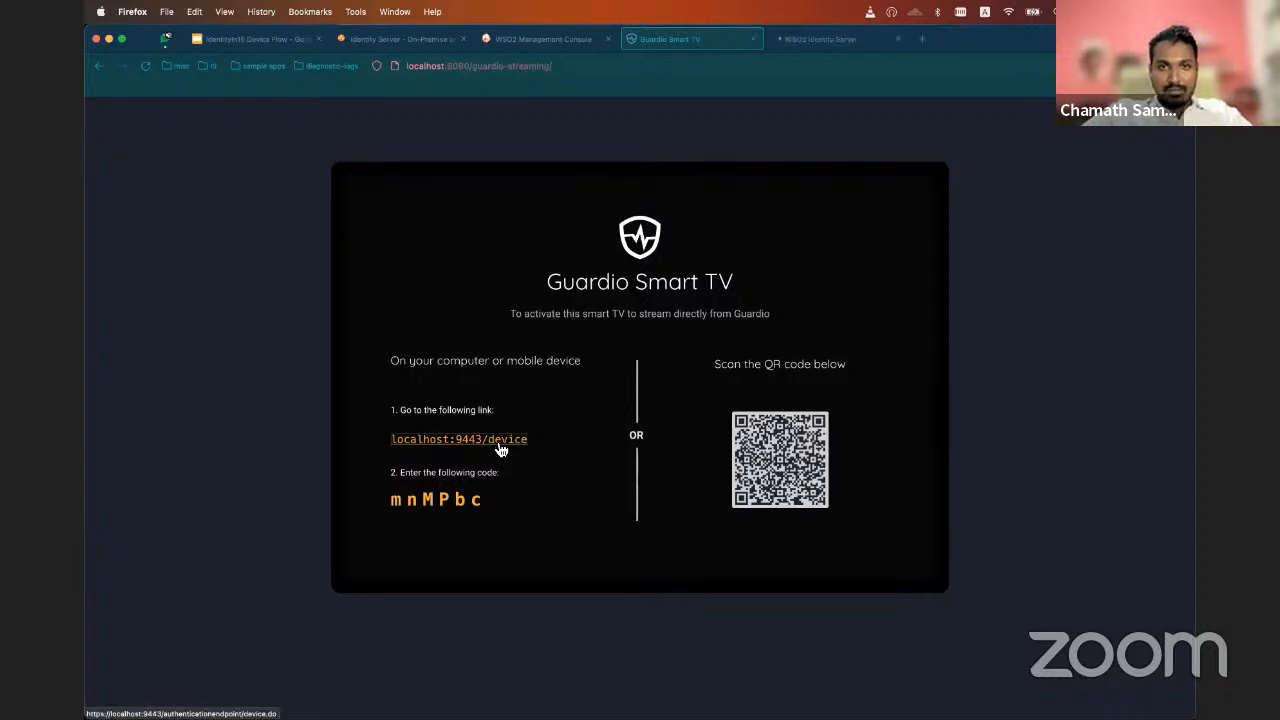
{"action": "left_click", "coordinate": [849, 38]}
{"action": "left_click", "coordinate": [677, 40]}
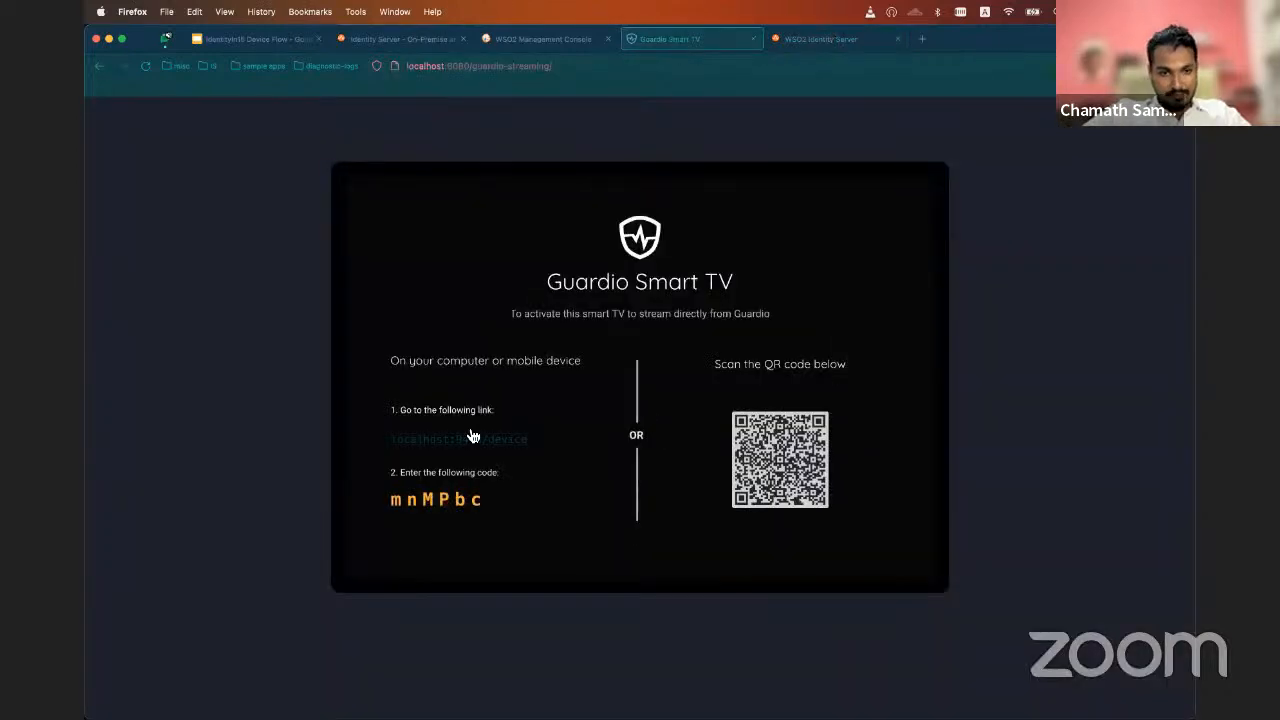
Copy the activation code from the Guardio Smart TV page into the user code field of the Device Flow Sign In page
{"action": "double_click", "coordinate": [424, 500]}
{"action": "key", "text": "super+c"}
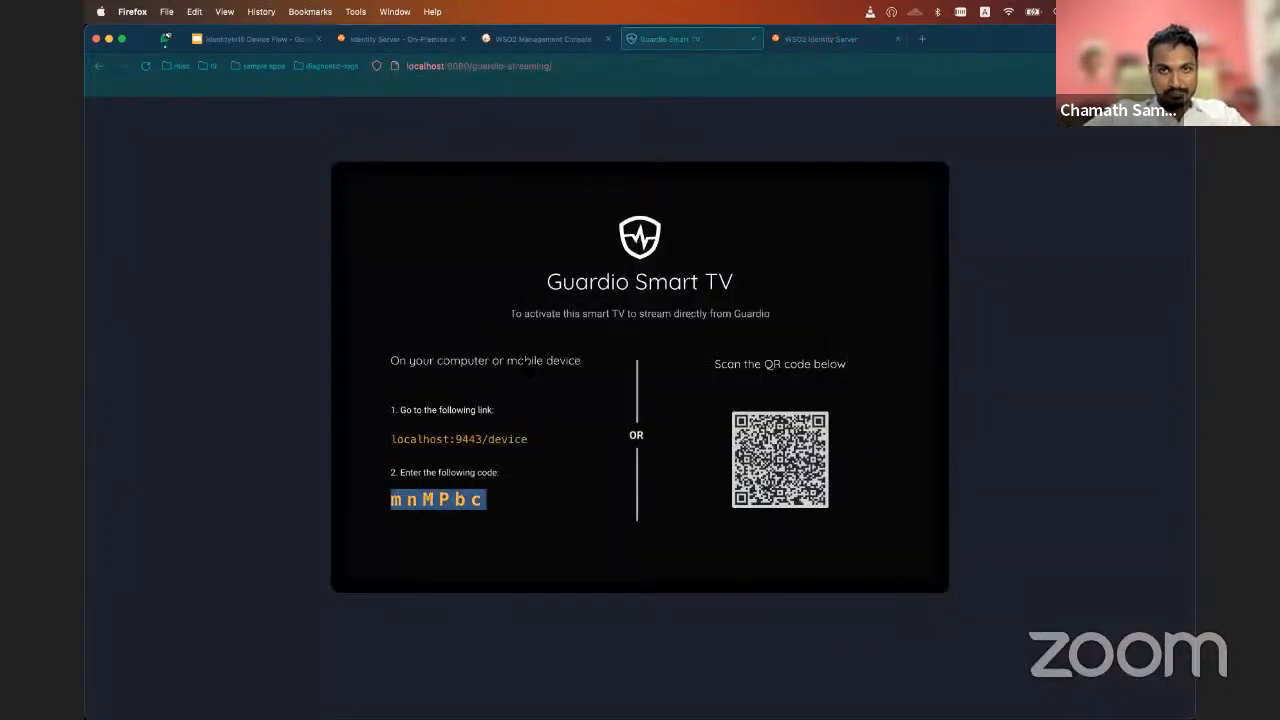
{"action": "left_click", "coordinate": [790, 40]}
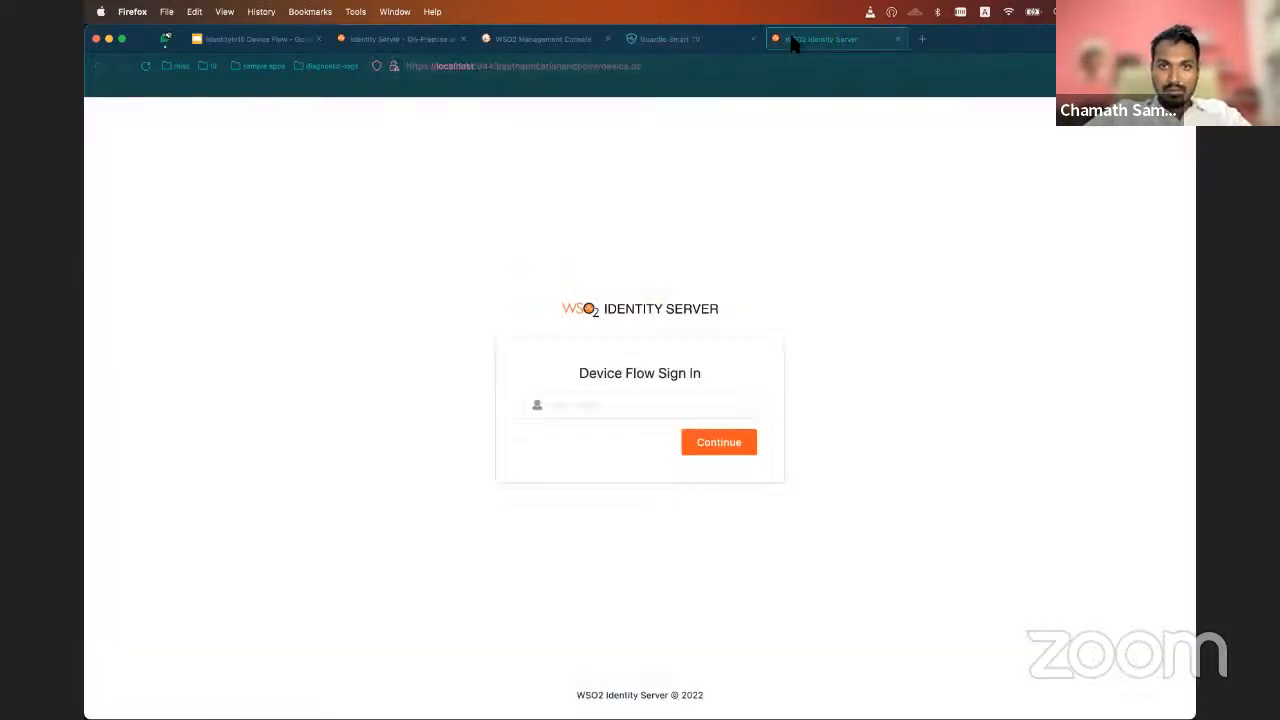
{"action": "left_click", "coordinate": [569, 405]}
{"action": "key", "text": "super+v"}
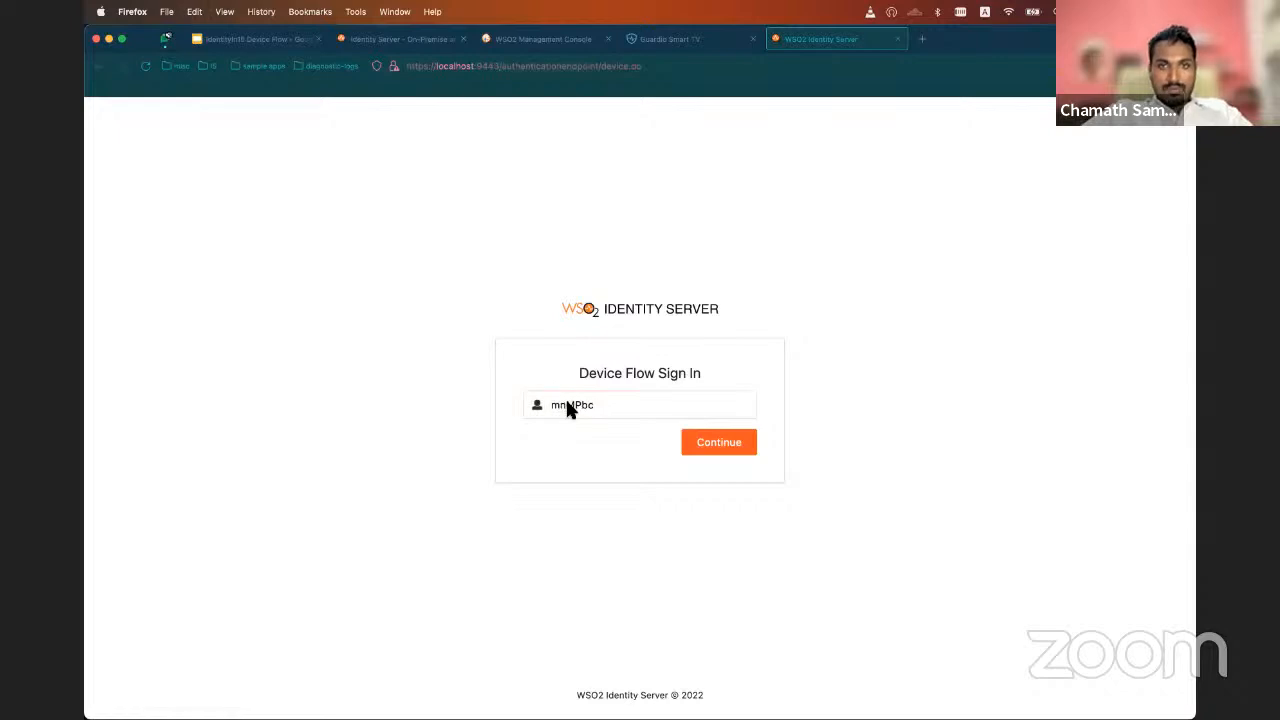
Check the Guardio Smart TV page, submit the entered user code for authorization and close the success tab to return to the TV
{"action": "left_click", "coordinate": [666, 39]}
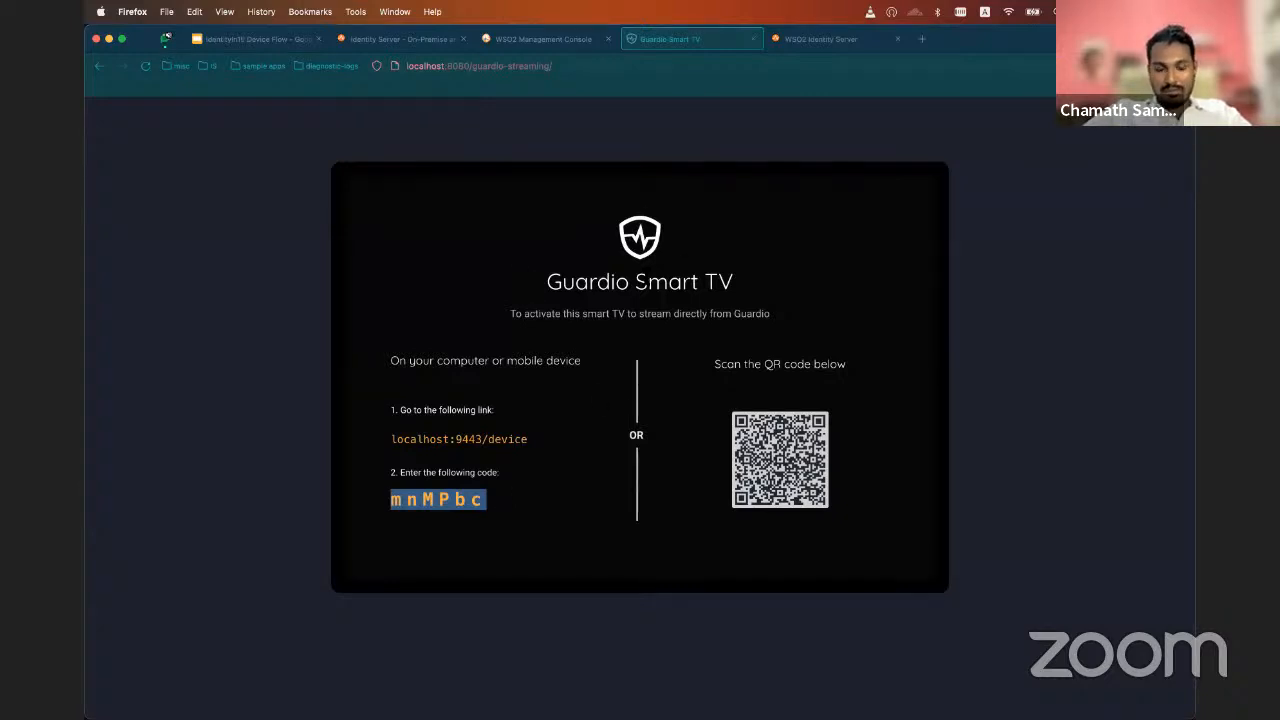
{"action": "left_click", "coordinate": [808, 42]}
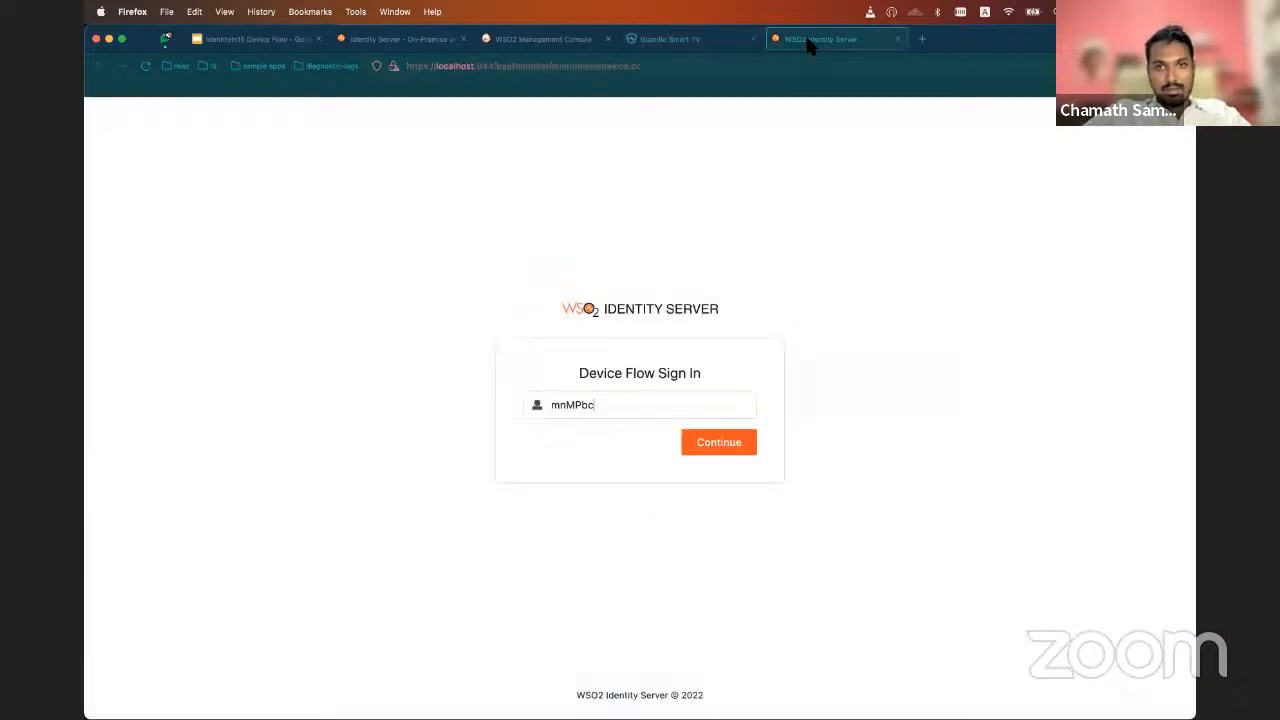
{"action": "left_click", "coordinate": [733, 451]}
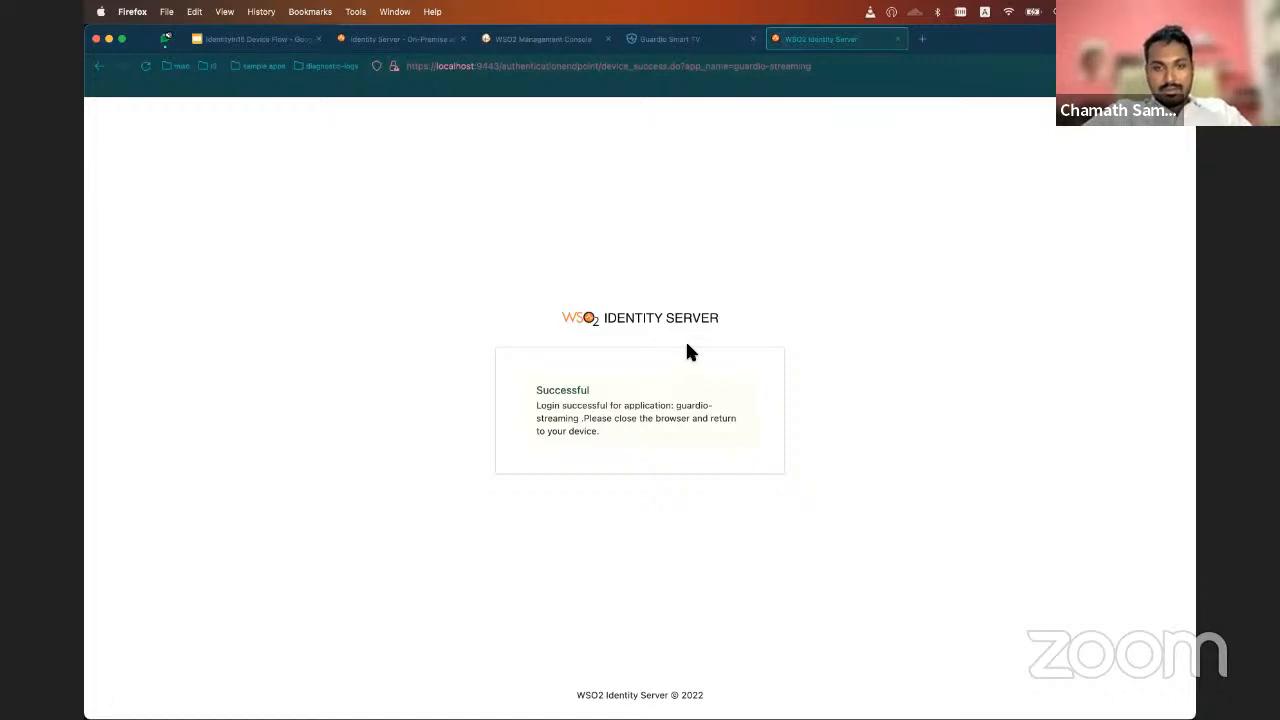
{"action": "key", "text": "super+w"}
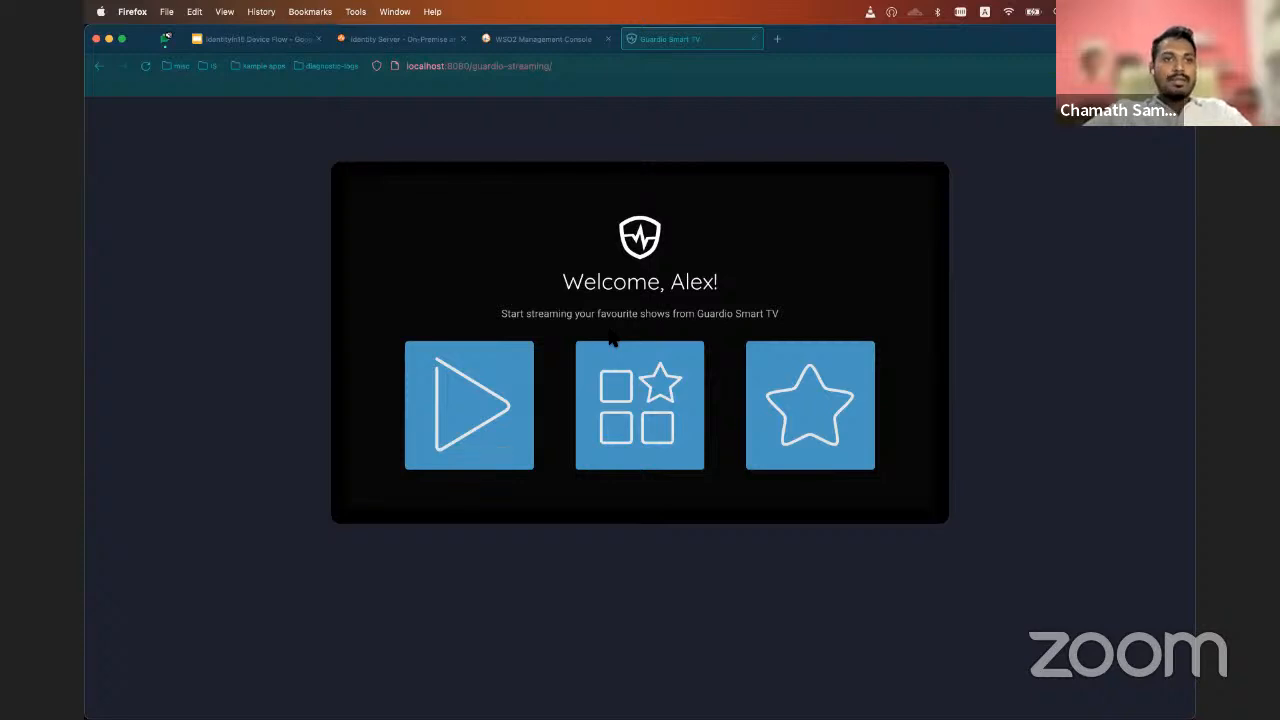
Open the IdentityIn15 Device Flow presentation and start the slideshow from slide 11, "Question Time!"
{"action": "left_click", "coordinate": [280, 39]}
{"action": "scroll", "coordinate": [173, 605], "scroll_direction": "down", "scroll_amount": 2}
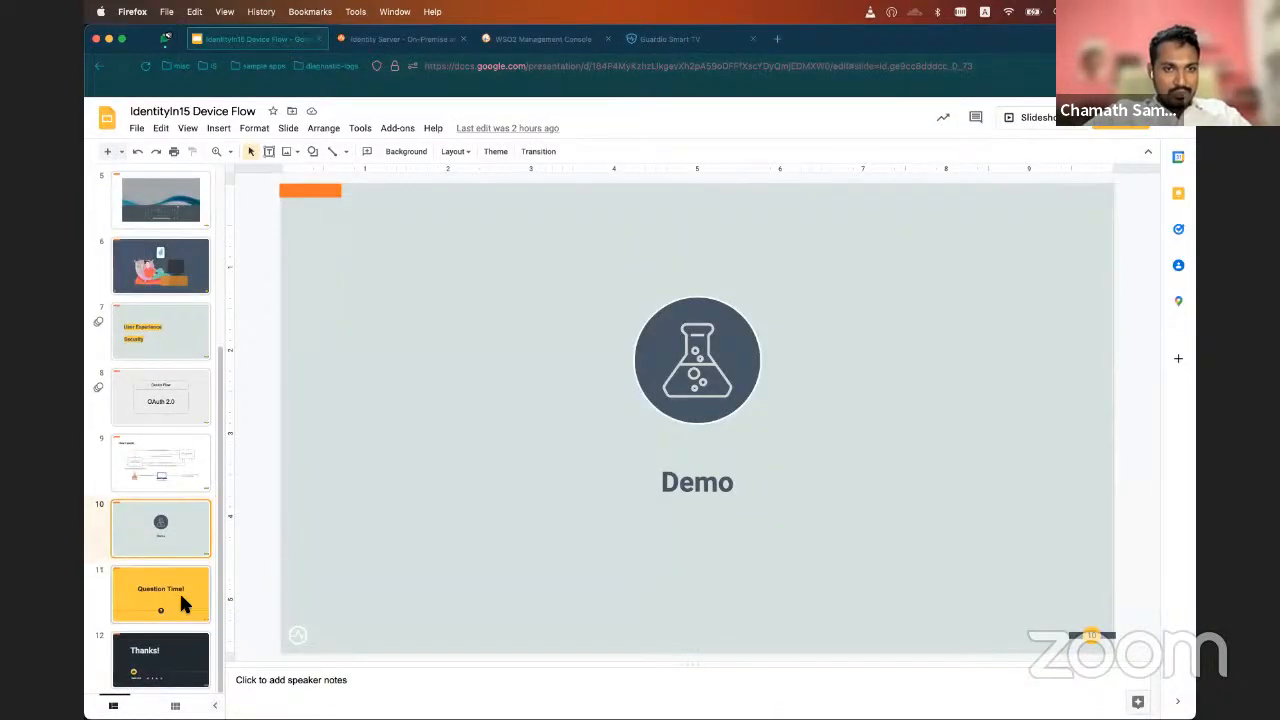
{"action": "left_click", "coordinate": [179, 591]}
{"action": "left_click", "coordinate": [1040, 118]}
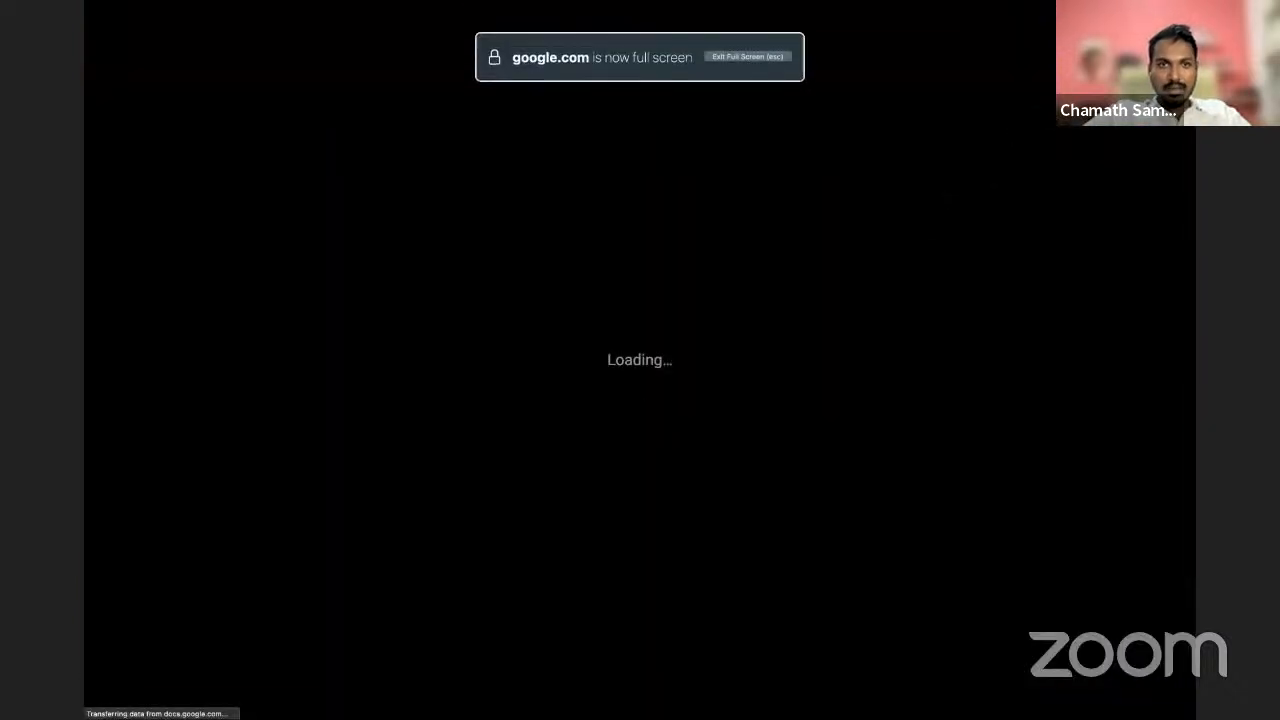